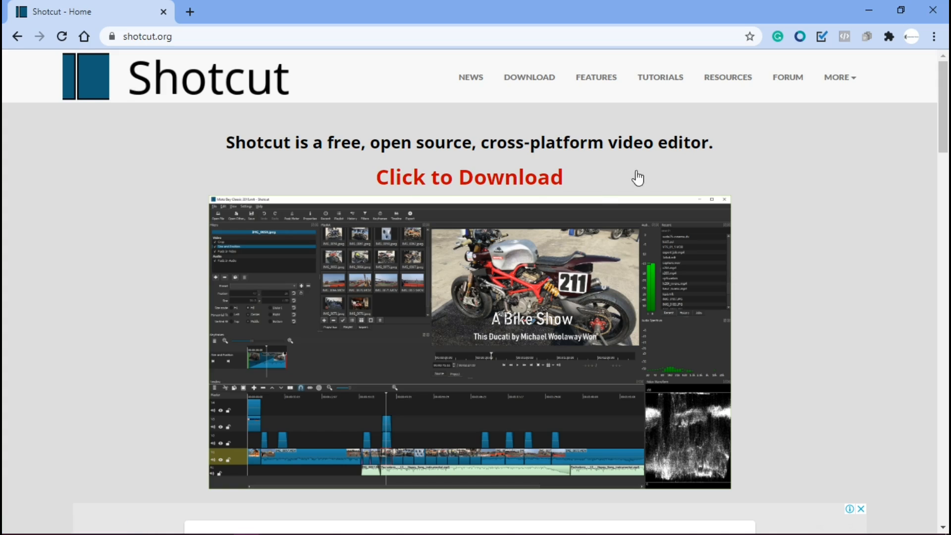
# Download Shotcut's 64-bit Windows installer from the GitHub site on its download page
pyautogui.click(483, 183)
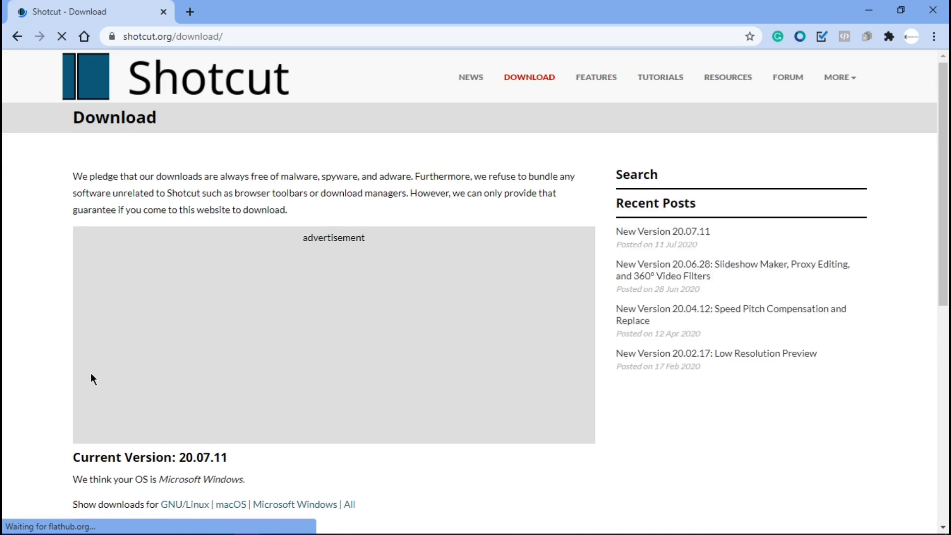
pyautogui.scroll(-4, 91, 378)
pyautogui.click(229, 317)
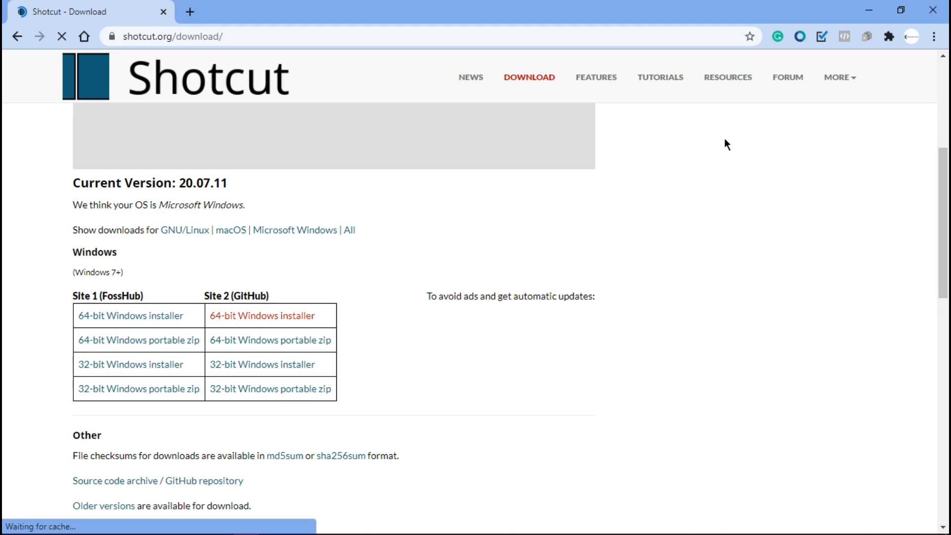
# Minimize the browser and Videos folder windows and launch Shotcut from the desktop
pyautogui.click(869, 11)
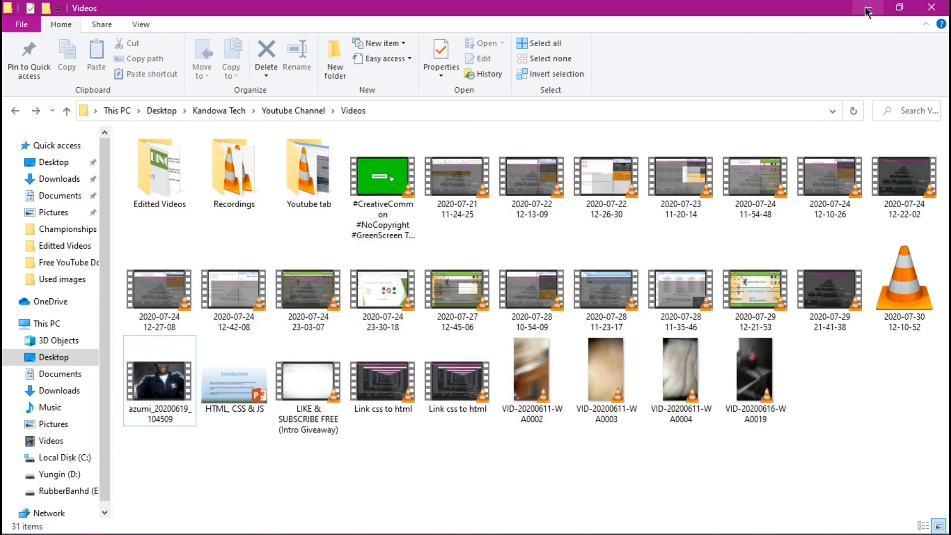
pyautogui.click(865, 7)
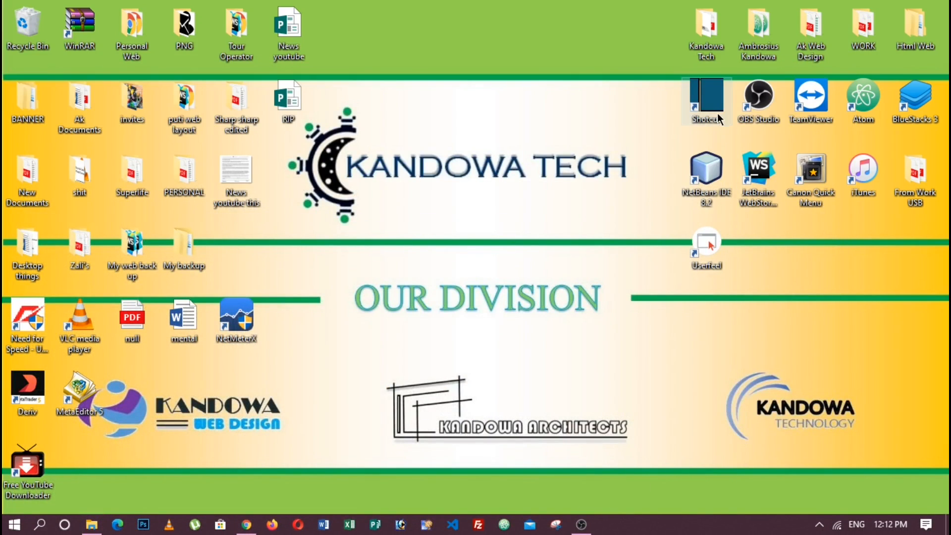
pyautogui.doubleClick(708, 99)
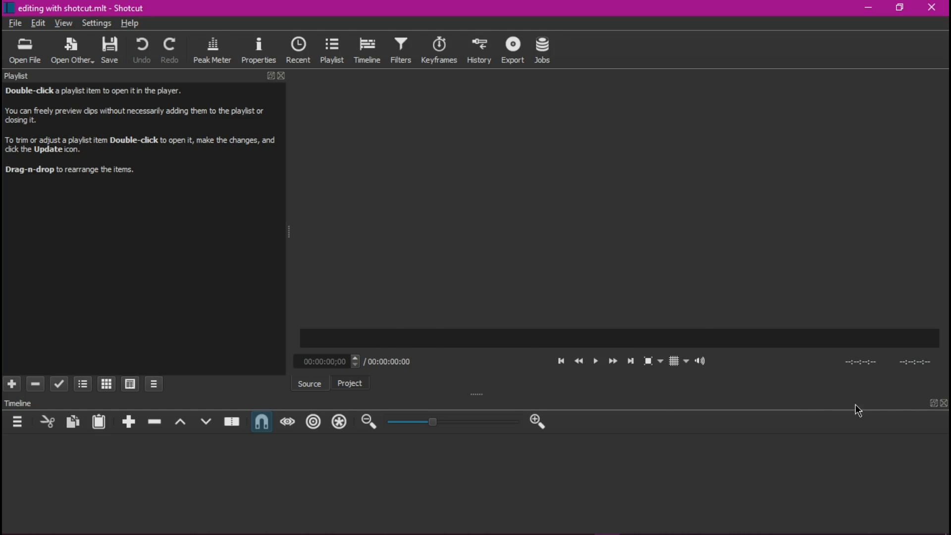
# Close the Timeline and Playlist panels, and restore both to the workspace
pyautogui.click(943, 402)
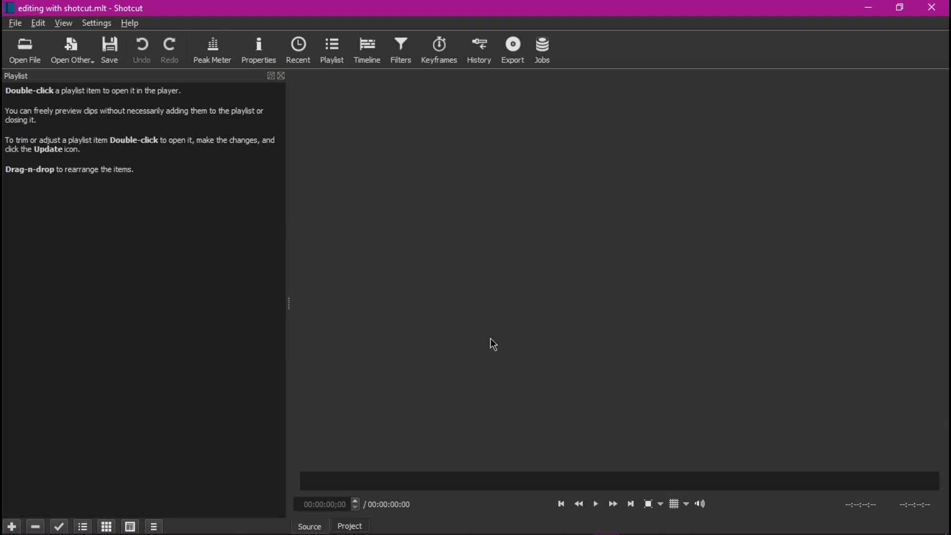
pyautogui.click(281, 76)
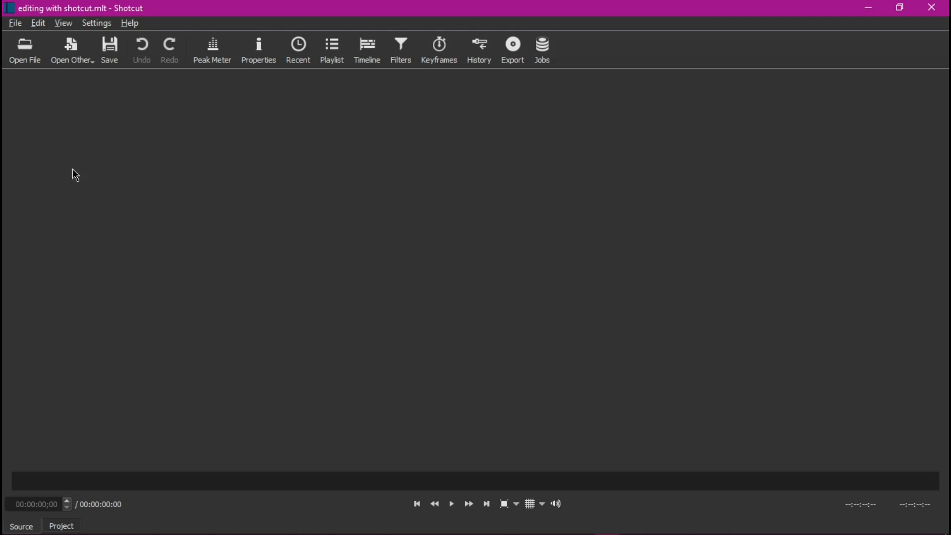
pyautogui.click(63, 24)
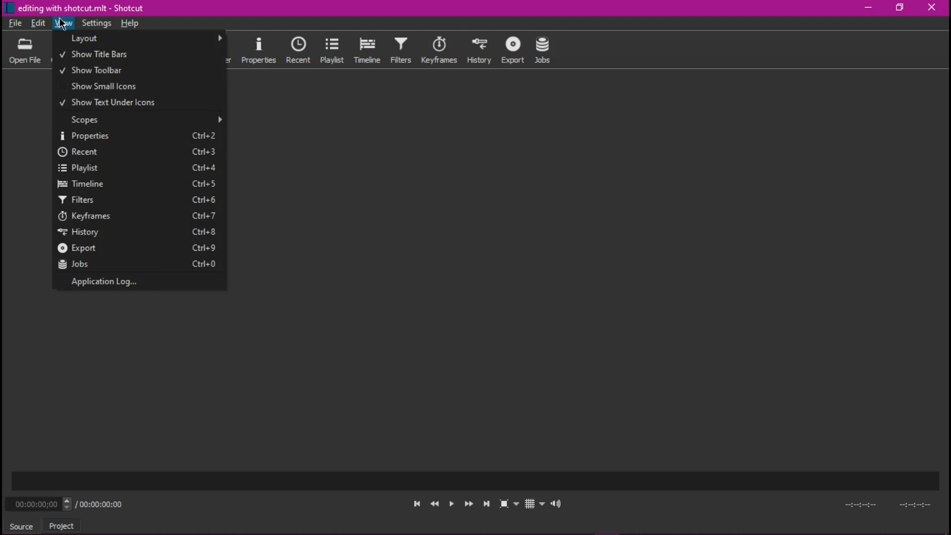
pyautogui.click(81, 191)
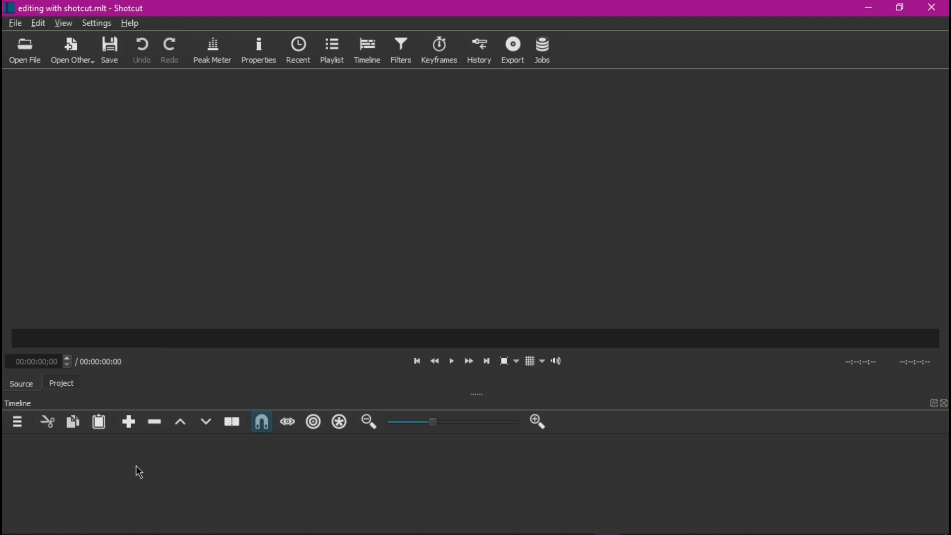
pyautogui.click(63, 24)
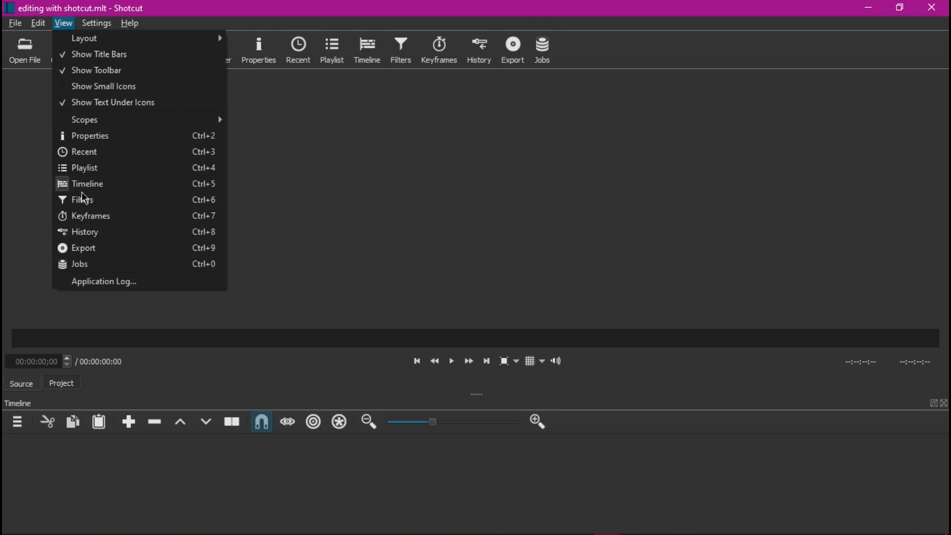
pyautogui.click(86, 168)
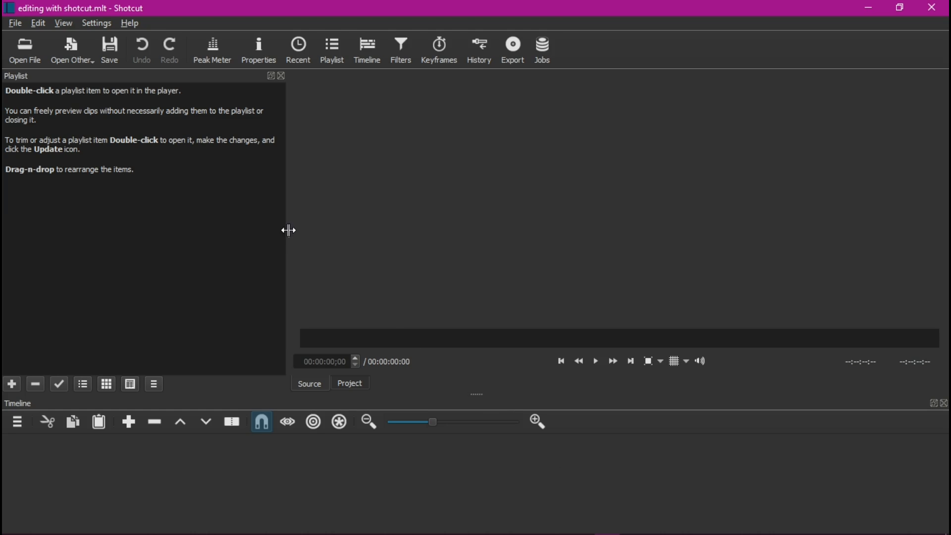
# Make the Playlist panel narrower and the Timeline panel slightly shorter to enlarge the preview area
pyautogui.moveTo(288, 230); pyautogui.dragTo(251, 232)
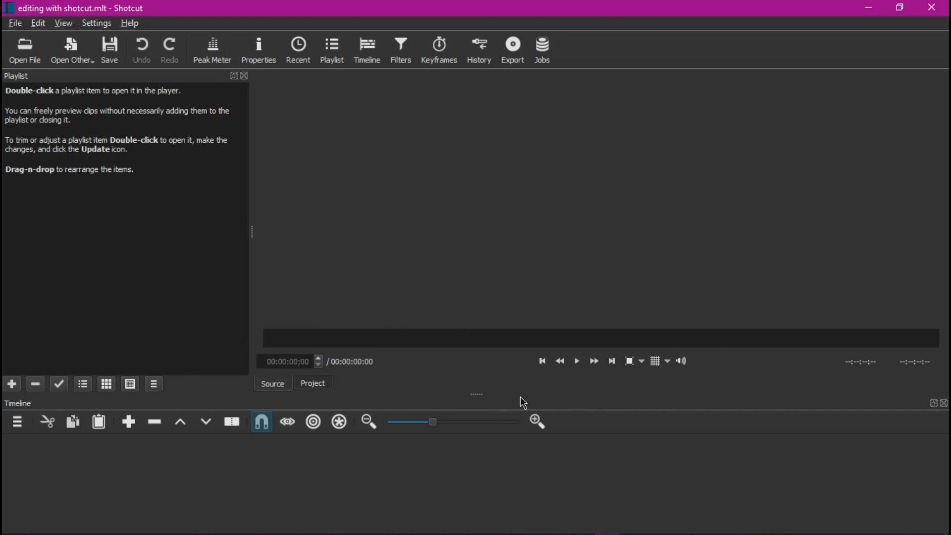
pyautogui.moveTo(476, 395); pyautogui.dragTo(467, 433)
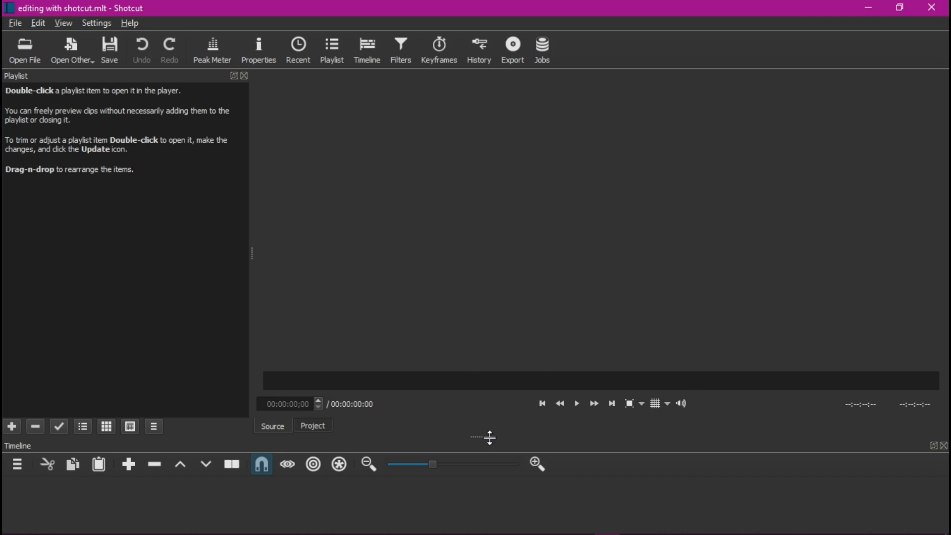
pyautogui.moveTo(477, 437); pyautogui.dragTo(486, 422)
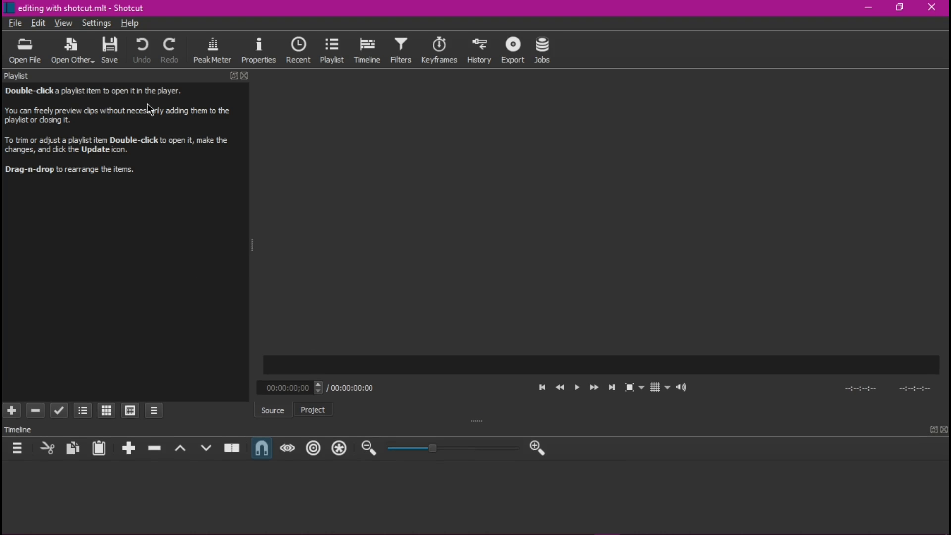
pyautogui.click(63, 23)
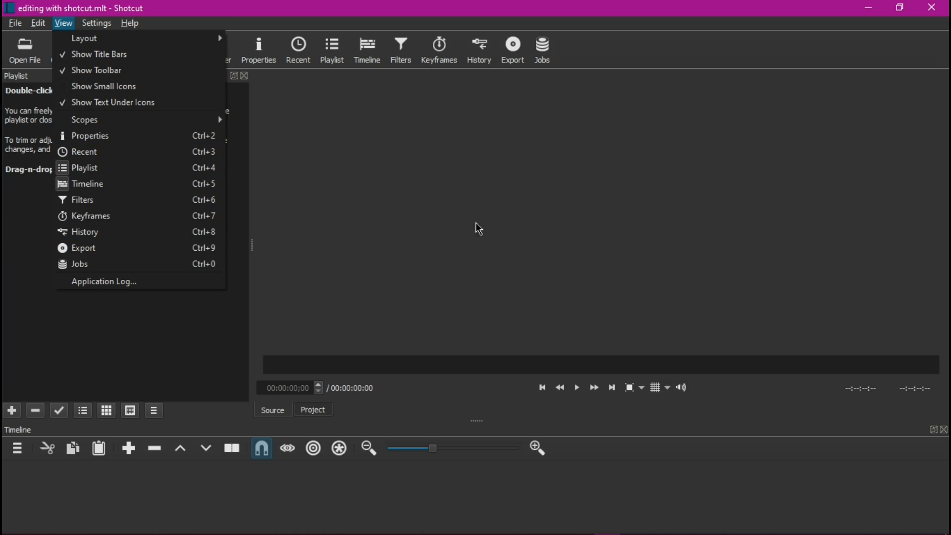
pyautogui.click(391, 212)
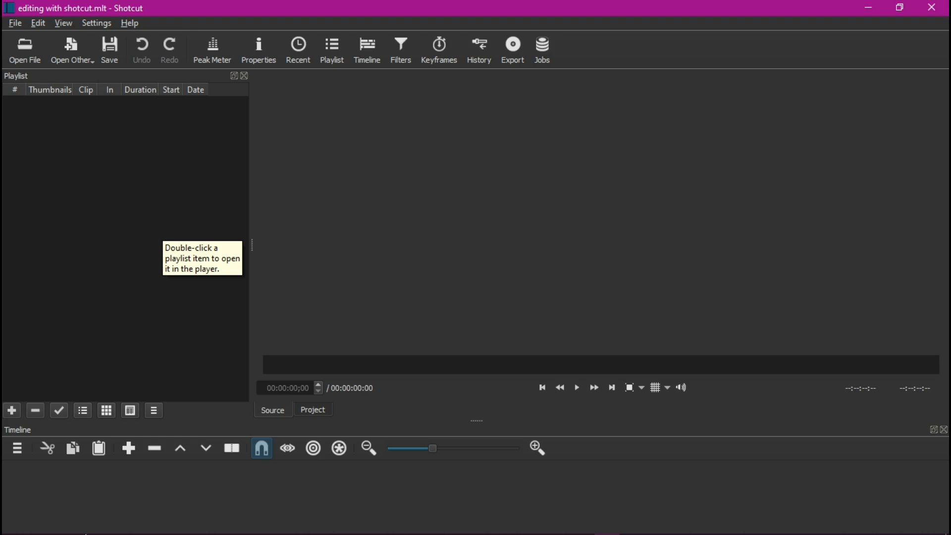
pyautogui.moveTo(161, 532)
pyautogui.click(92, 524)
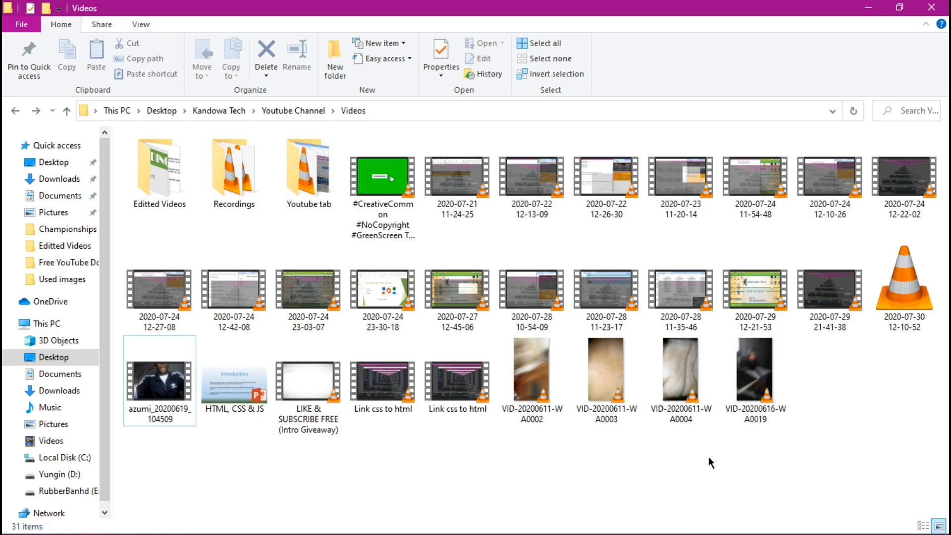
pyautogui.click(759, 304)
pyautogui.keyDown('ctrl'); pyautogui.click(818, 299); pyautogui.keyUp('ctrl')
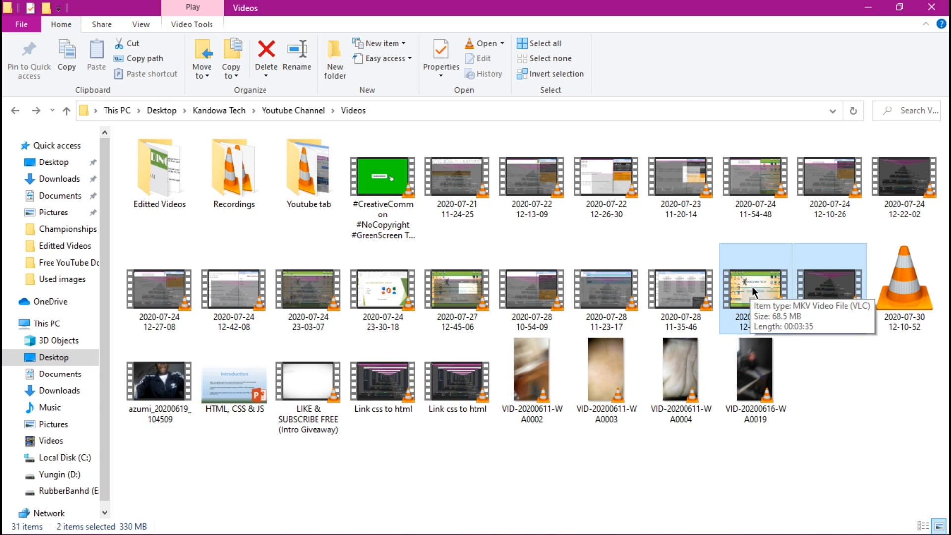
pyautogui.moveTo(743, 278); pyautogui.dragTo(74, 227)
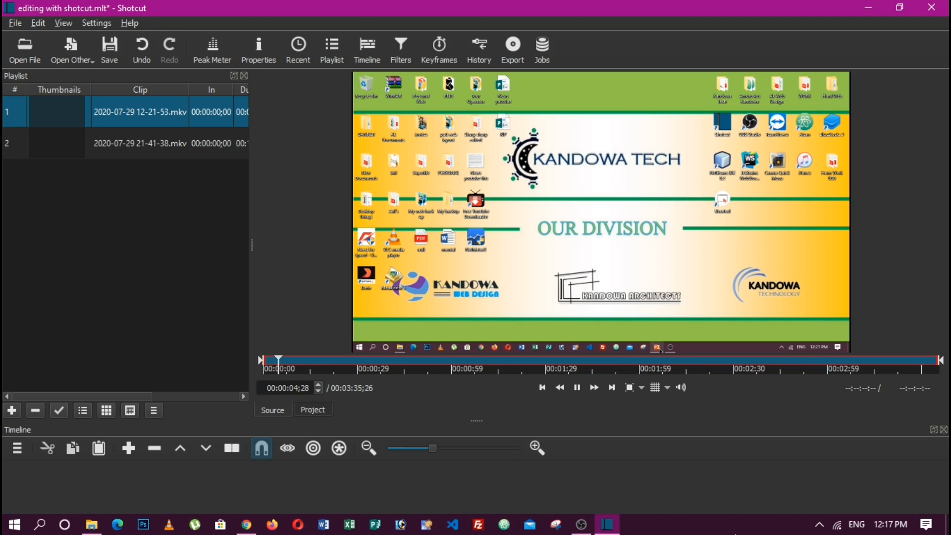
# Add the #CreativeCommon #NoCopyright green-screen clip from the Videos folder to Shotcut's playlist
pyautogui.click(91, 524)
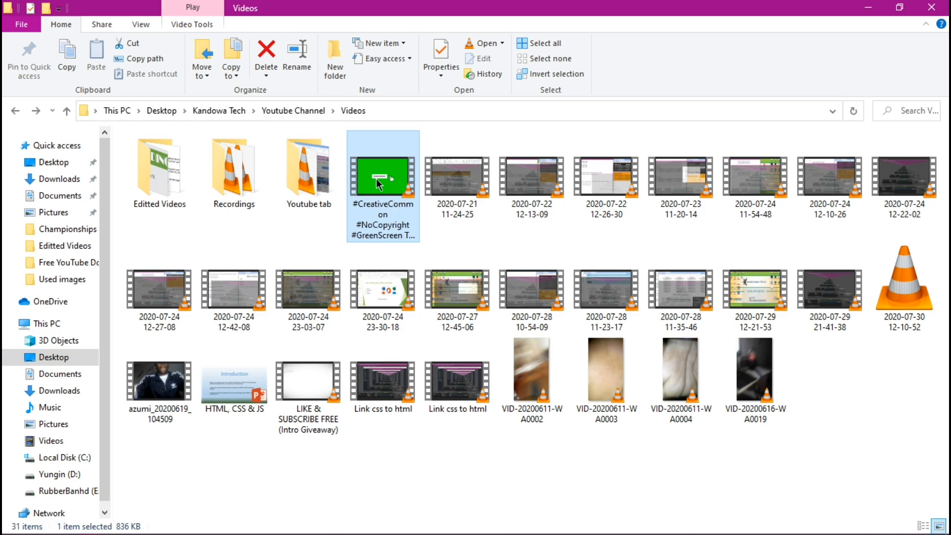
pyautogui.moveTo(620, 332); pyautogui.dragTo(59, 211)
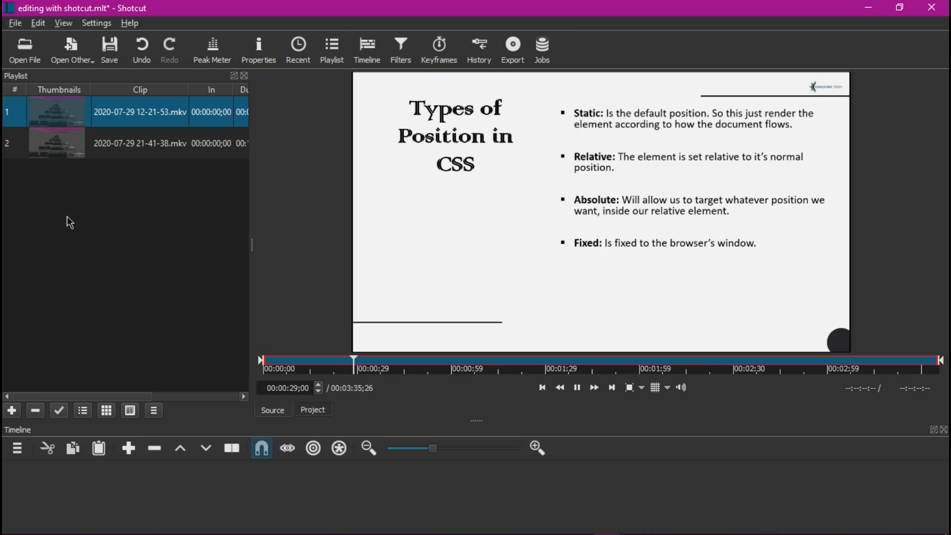
pyautogui.moveTo(70, 223); pyautogui.dragTo(67, 218)
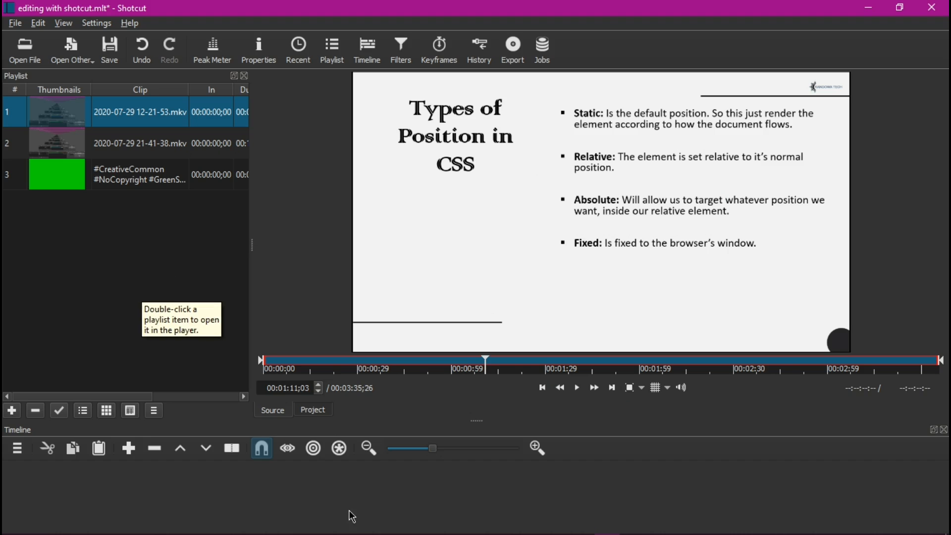
# Add the audio recordings position (1) and position (2) from the Recordings folder to Shotcut's playlist
pyautogui.click(92, 526)
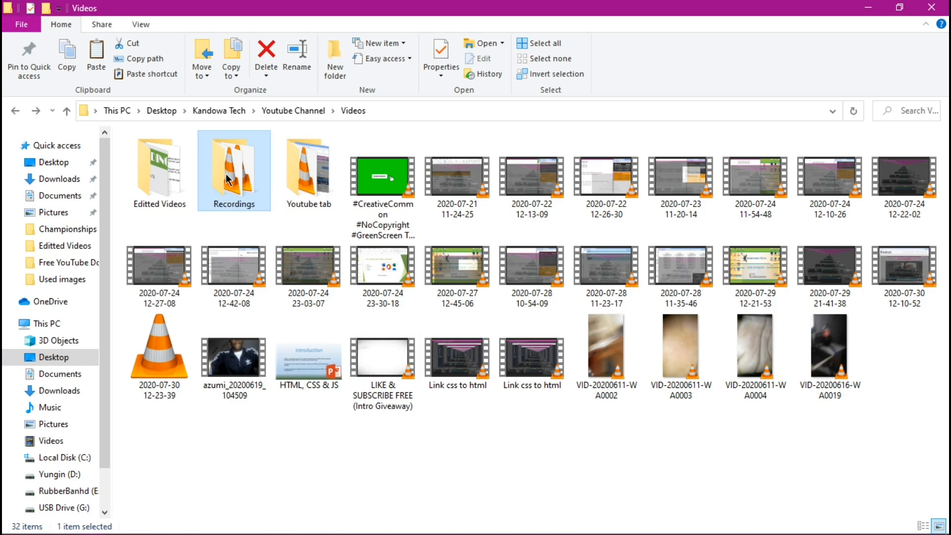
pyautogui.doubleClick(243, 158)
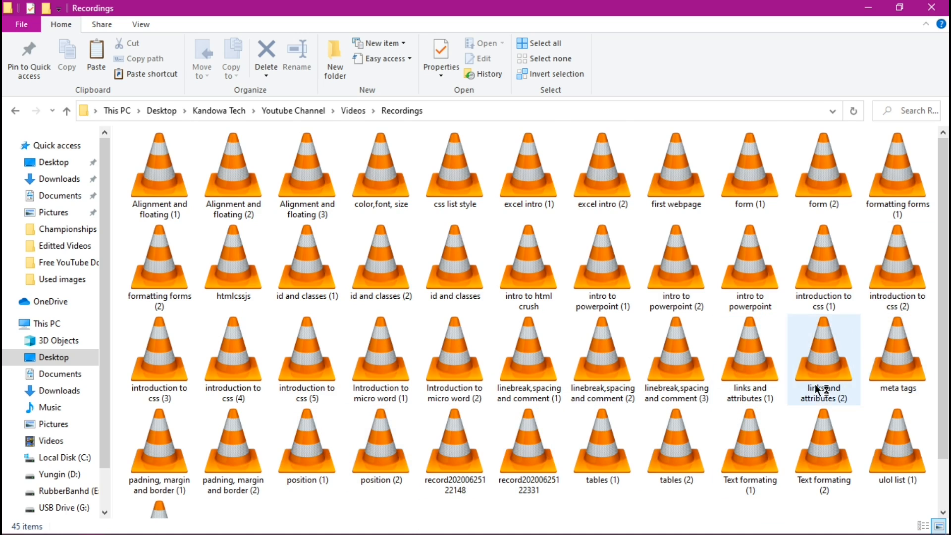
pyautogui.scroll(-1, 822, 383)
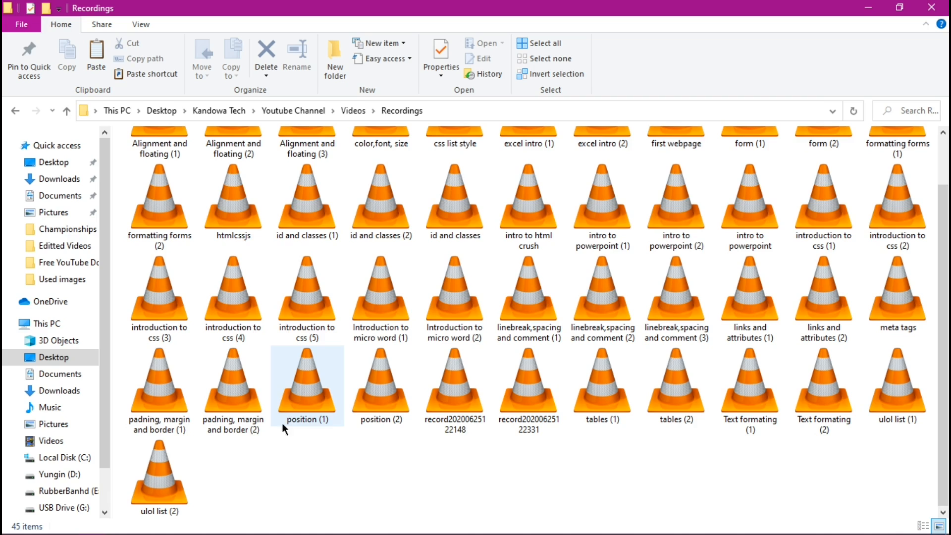
pyautogui.click(290, 399)
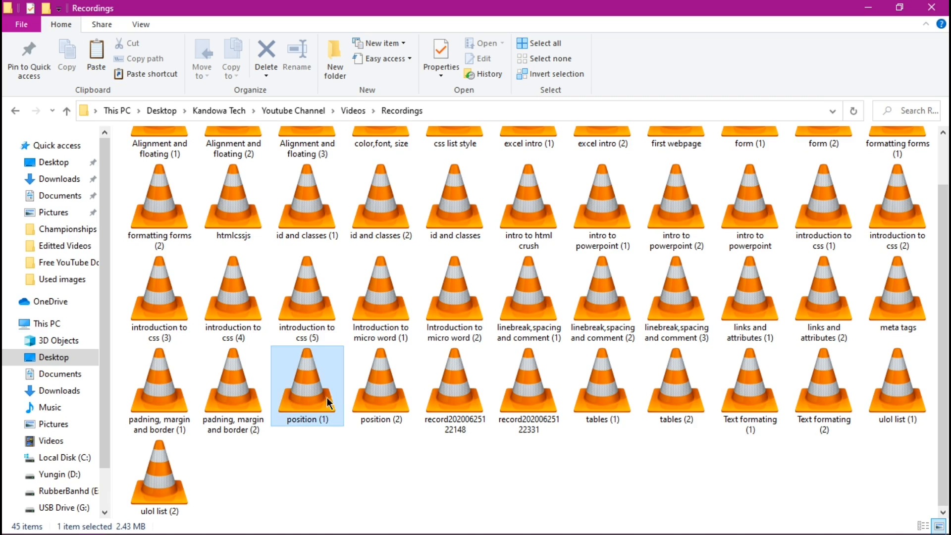
pyautogui.keyDown('ctrl'); pyautogui.click(381, 397); pyautogui.keyUp('ctrl')
pyautogui.moveTo(299, 382); pyautogui.dragTo(57, 266)
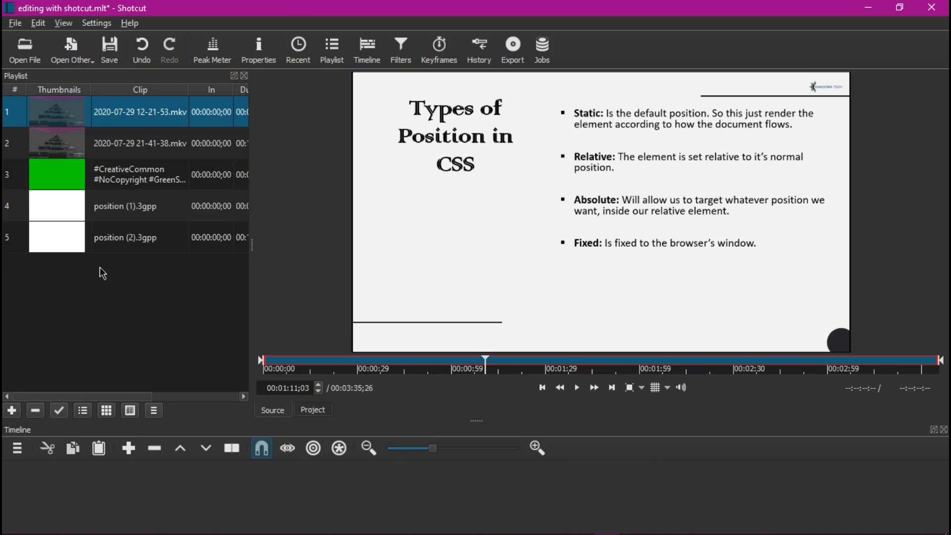
# Add the images positions and follow us here from the Used images folder to Shotcut's playlist
pyautogui.click(84, 526)
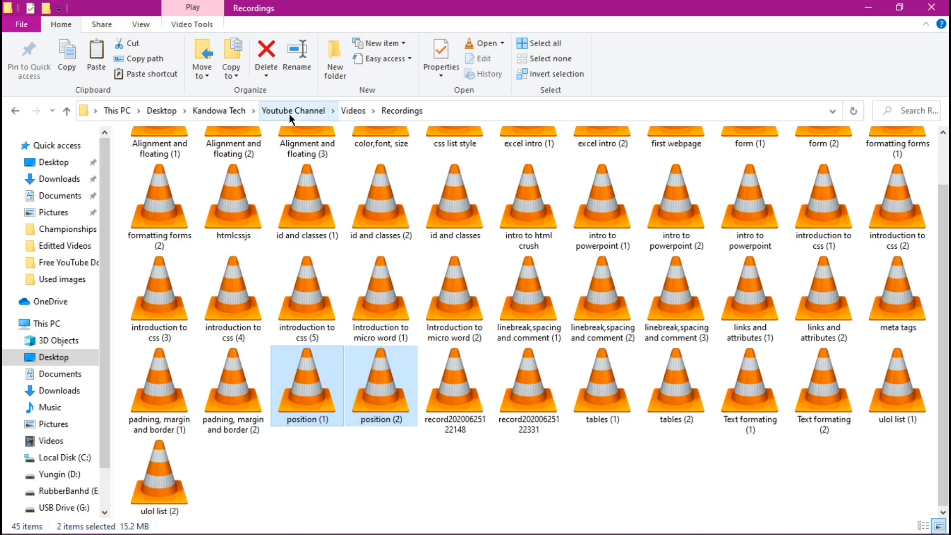
pyautogui.click(291, 112)
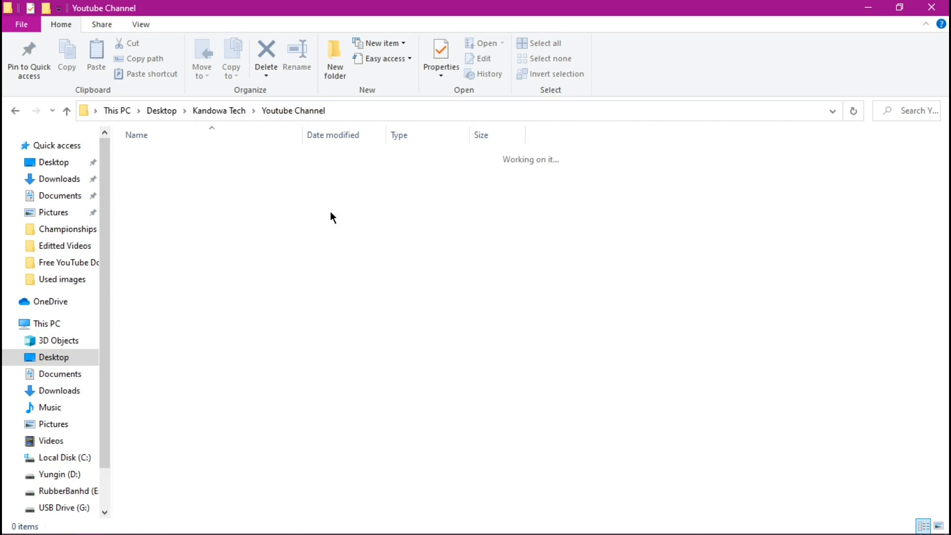
pyautogui.doubleClick(171, 183)
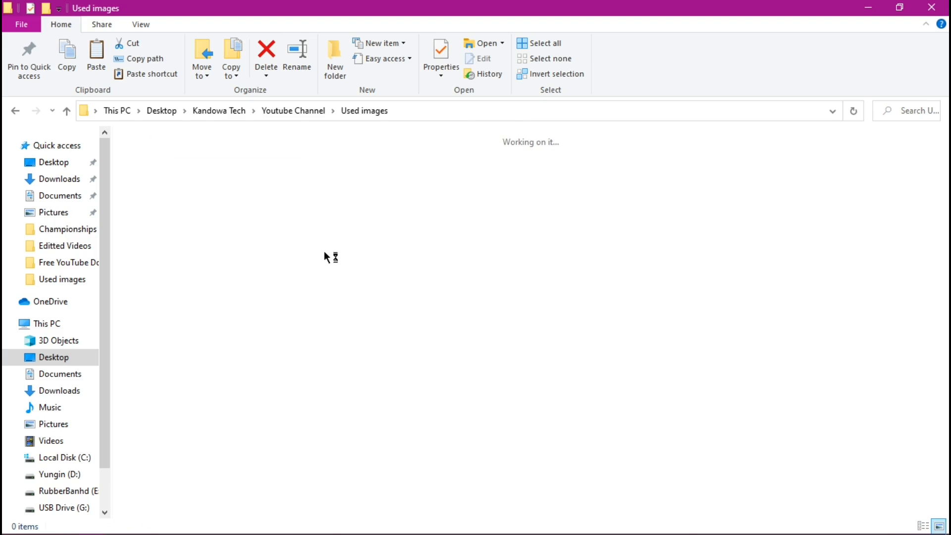
pyautogui.click(679, 292)
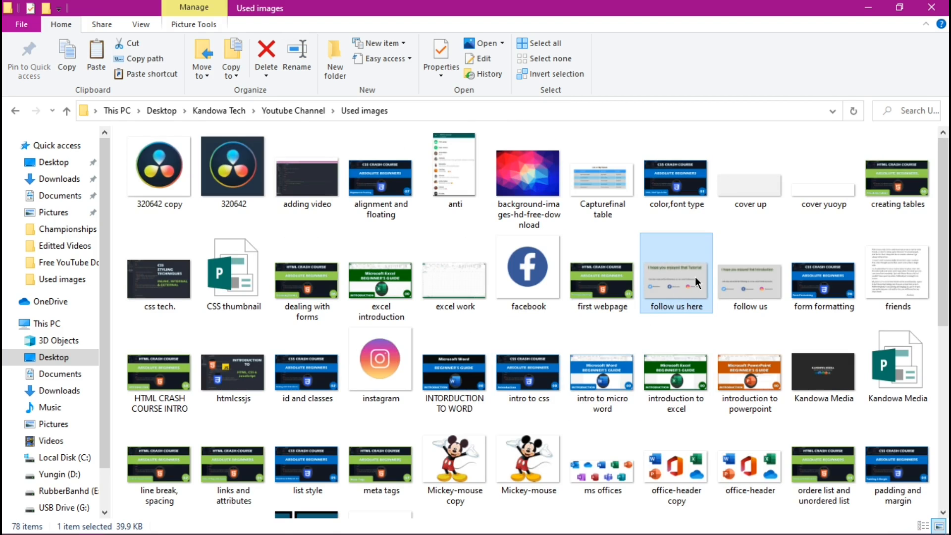
pyautogui.scroll(-5, 426, 444)
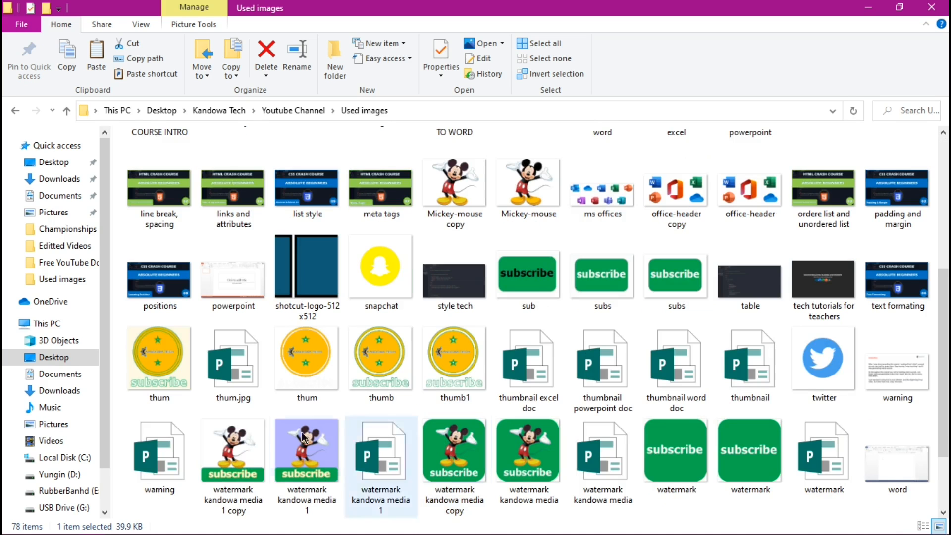
pyautogui.keyDown('ctrl'); pyautogui.click(159, 289); pyautogui.keyUp('ctrl')
pyautogui.moveTo(159, 290); pyautogui.dragTo(81, 303)
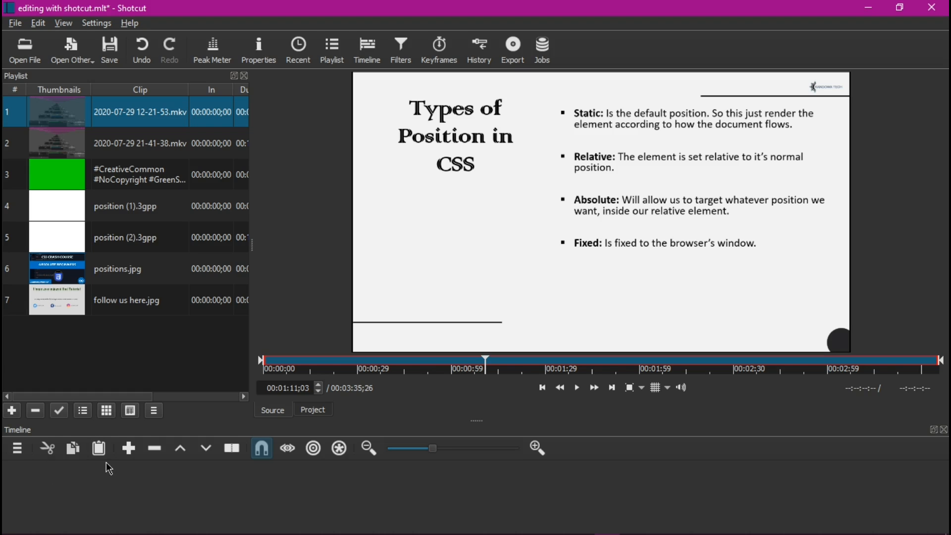
# Add a video track to the timeline and make the Timeline panel taller
pyautogui.click(19, 449)
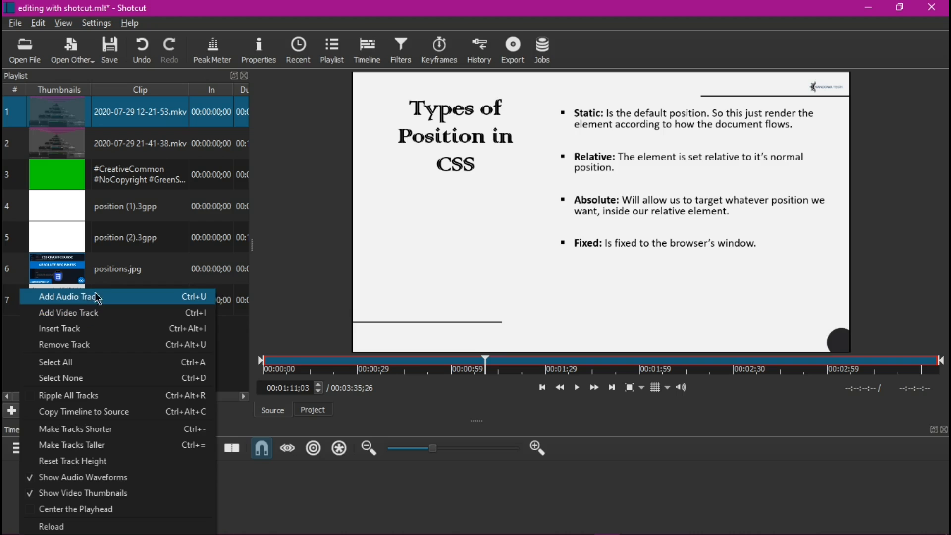
pyautogui.click(70, 317)
pyautogui.moveTo(478, 419); pyautogui.dragTo(505, 376)
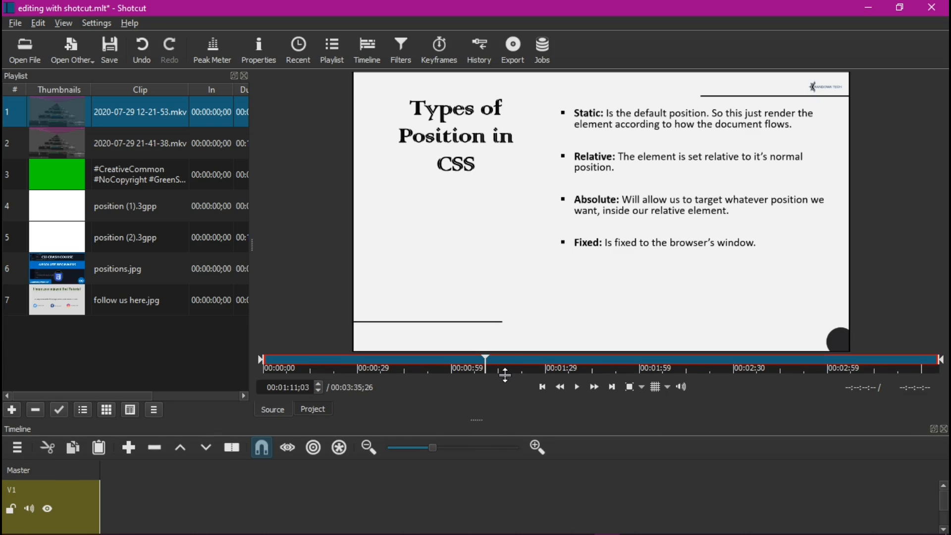
# Enlarge the Timeline panel to make room for more tracks and add an audio track below the video track
pyautogui.moveTo(509, 368)
pyautogui.mouseDown()
pyautogui.moveTo(473, 412)
pyautogui.moveTo(506, 360)
pyautogui.mouseUp()
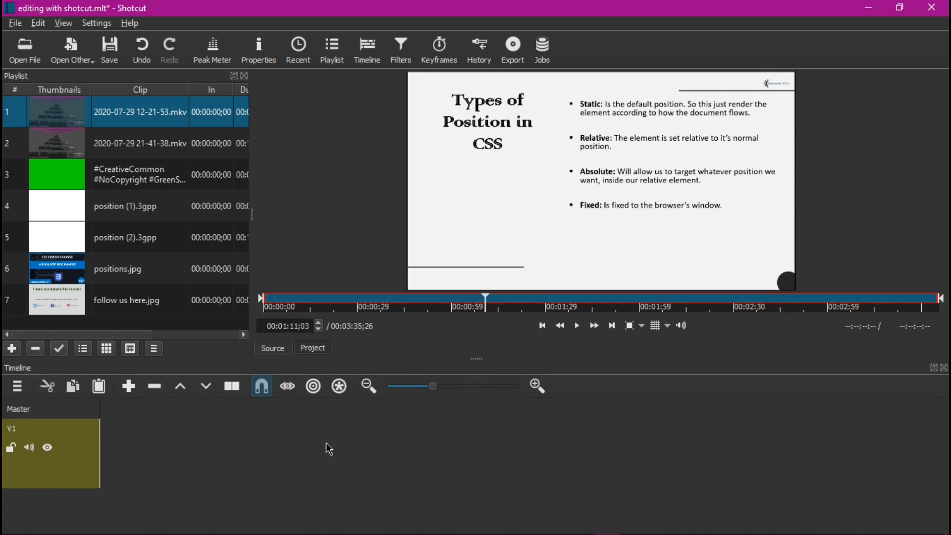
pyautogui.click(20, 390)
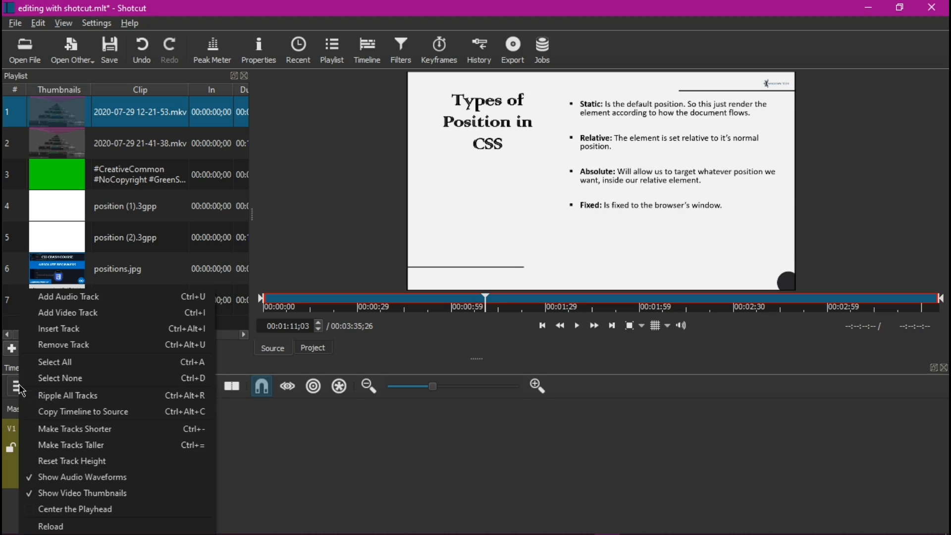
pyautogui.click(101, 304)
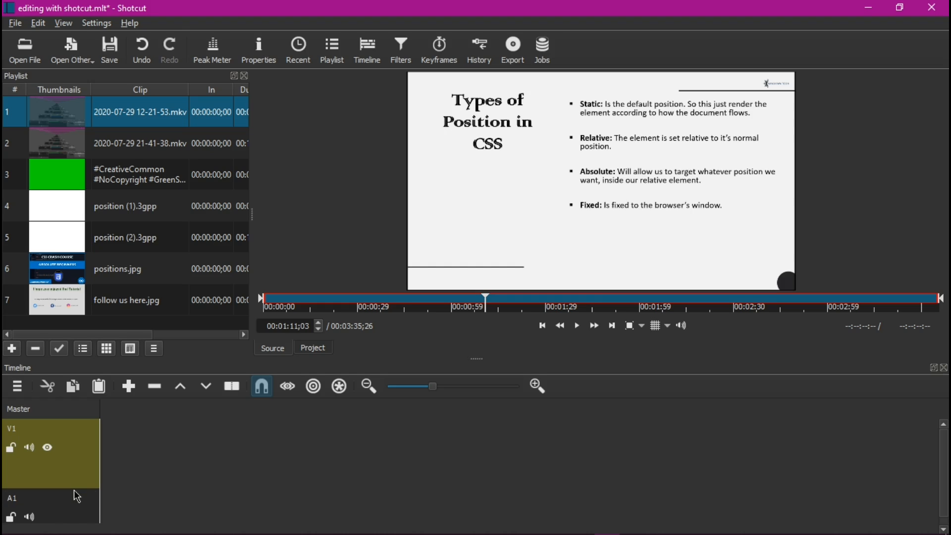
# Remove the empty audio track A1 and the empty video track V1 from the timeline
pyautogui.rightClick(71, 521)
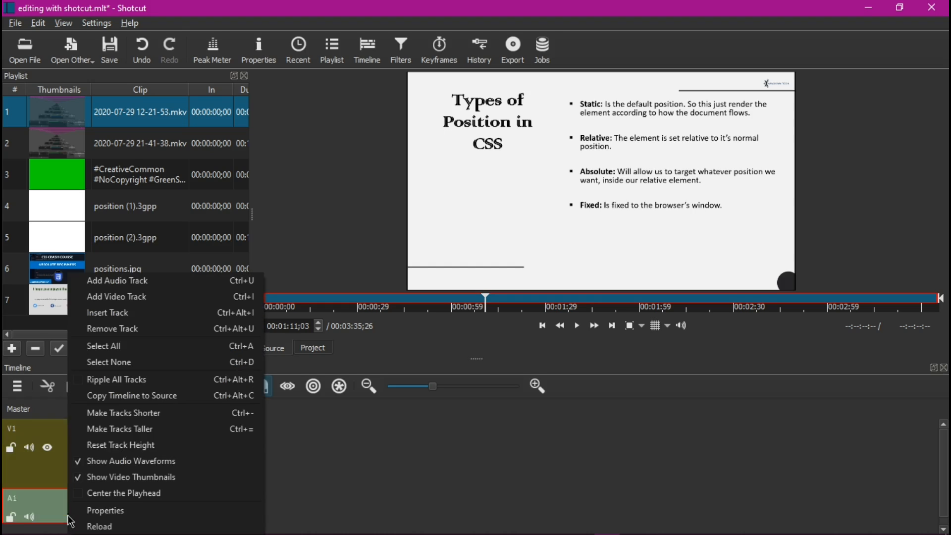
pyautogui.click(119, 340)
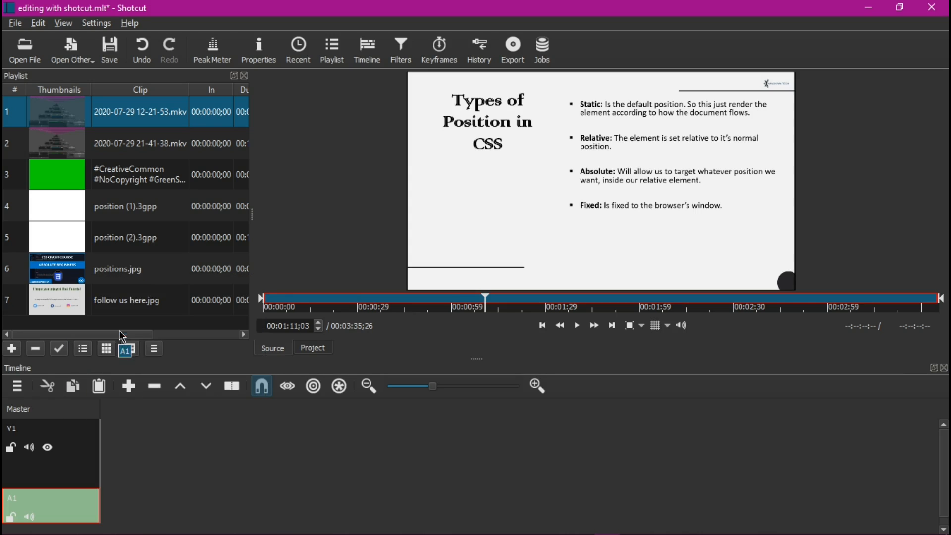
pyautogui.rightClick(60, 478)
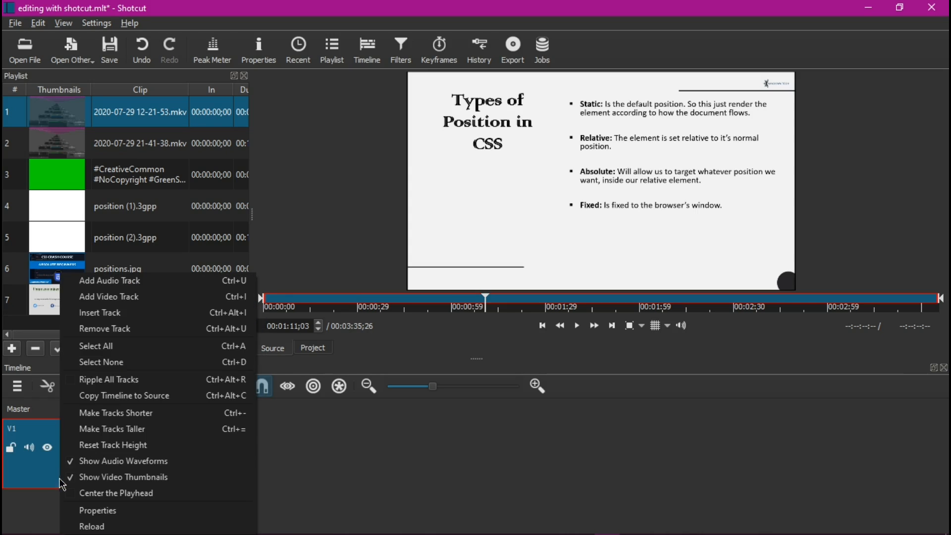
pyautogui.click(121, 329)
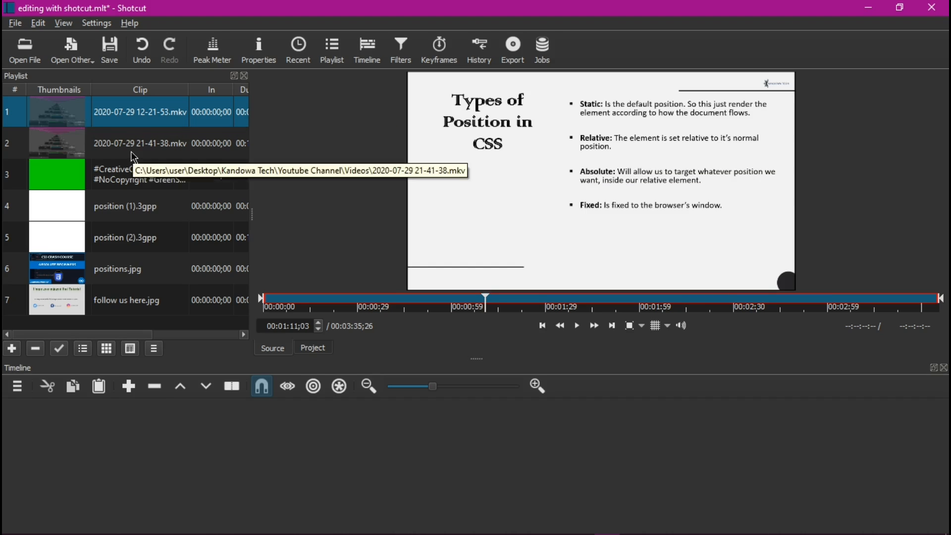
pyautogui.click(104, 157)
pyautogui.click(106, 118)
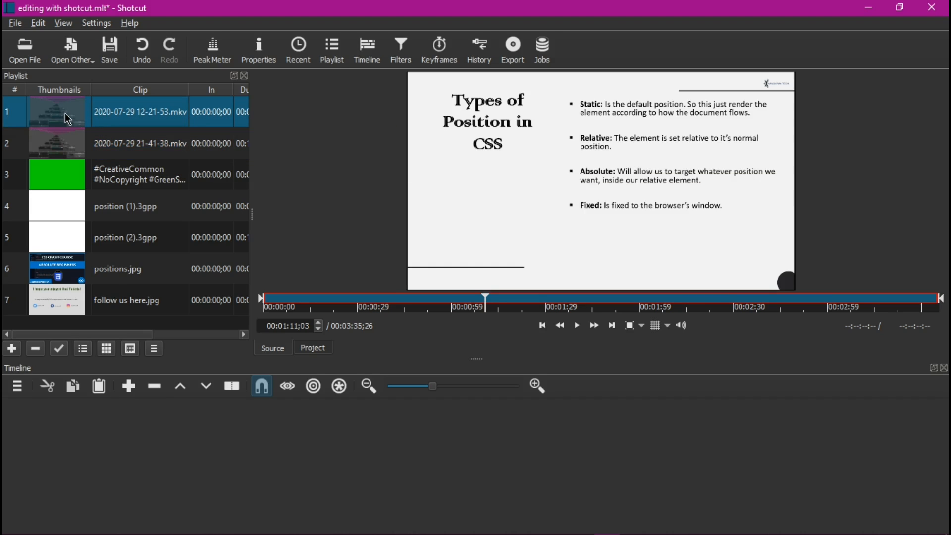
pyautogui.moveTo(69, 119); pyautogui.dragTo(150, 450)
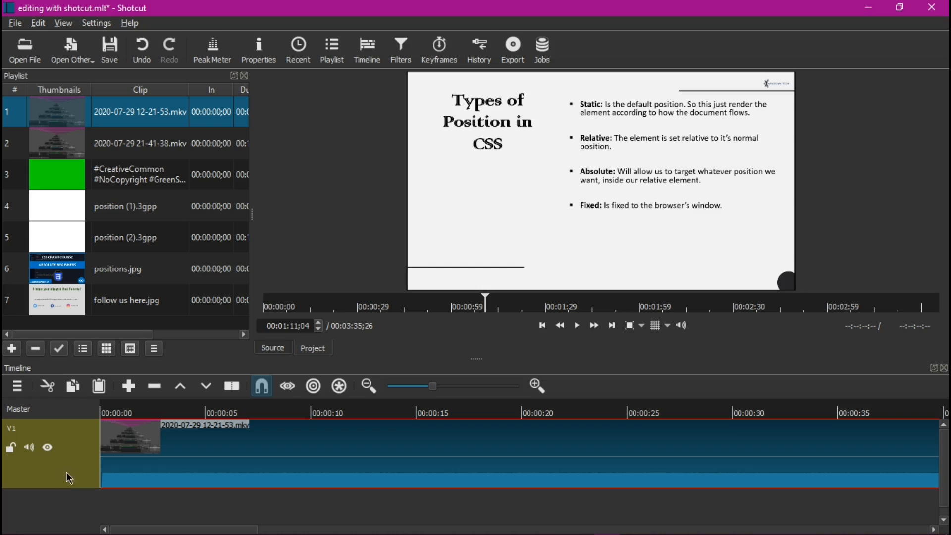
pyautogui.click(18, 387)
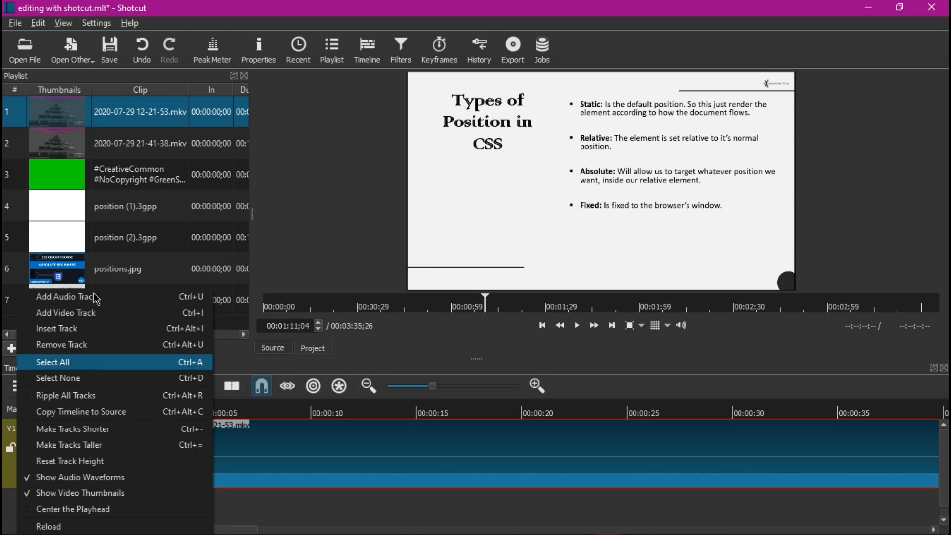
pyautogui.click(244, 6)
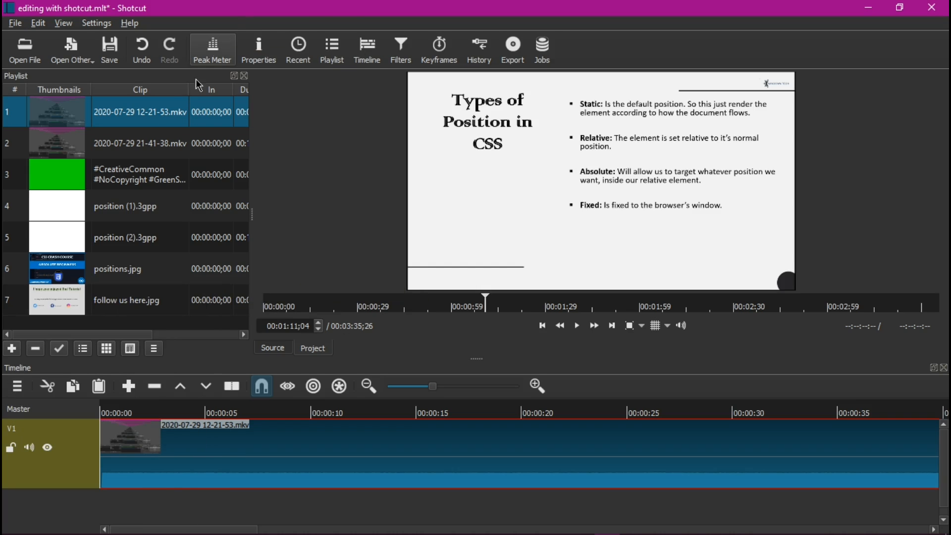
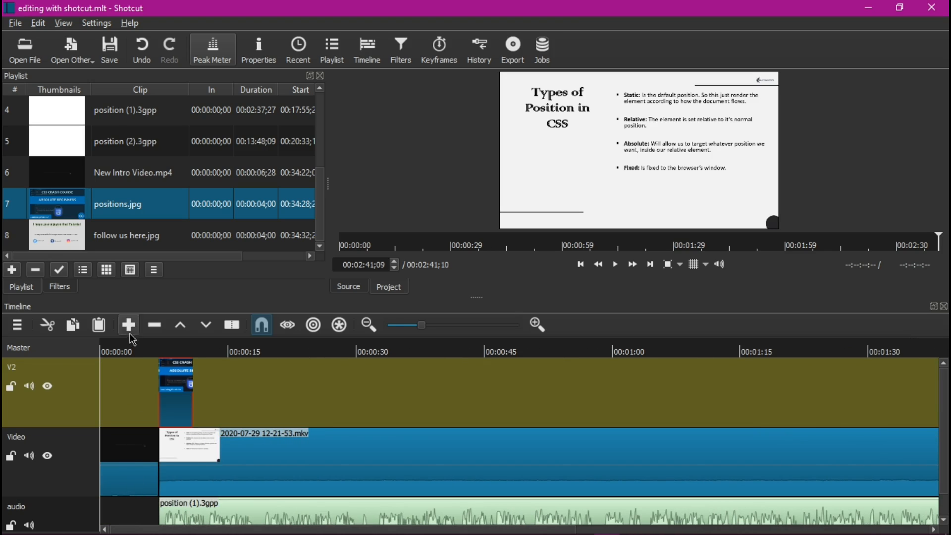
# Play the timeline from near the start through the intro video and the positions.jpg image
pyautogui.click(139, 348)
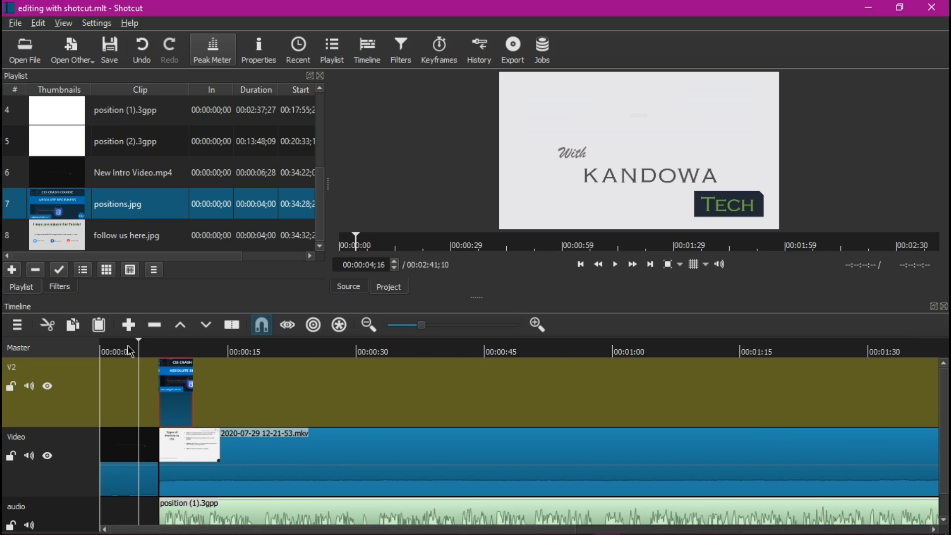
pyautogui.click(118, 348)
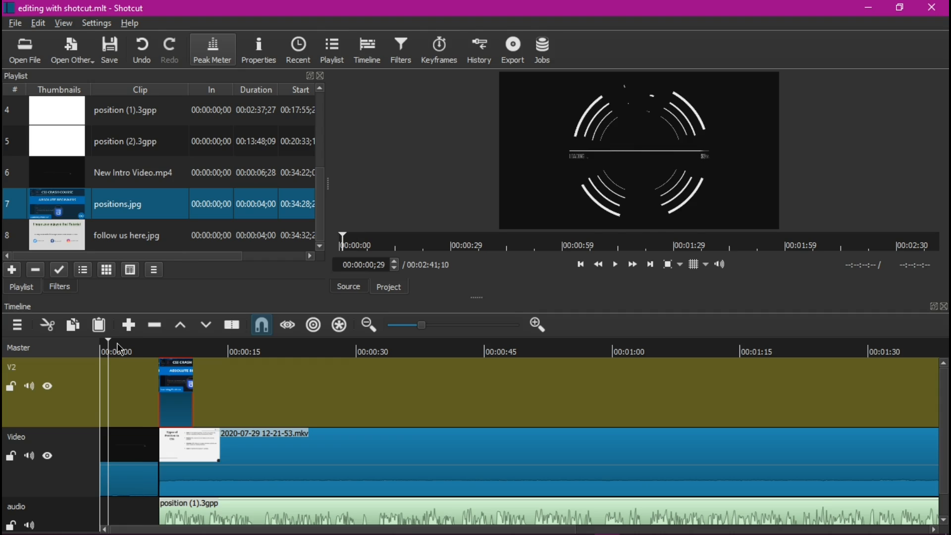
pyautogui.press('space')
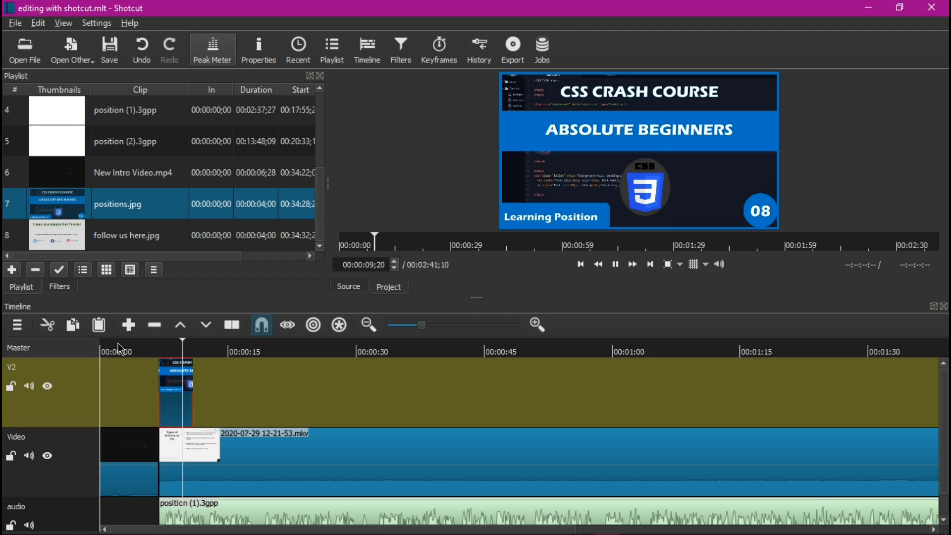
pyautogui.press('space')
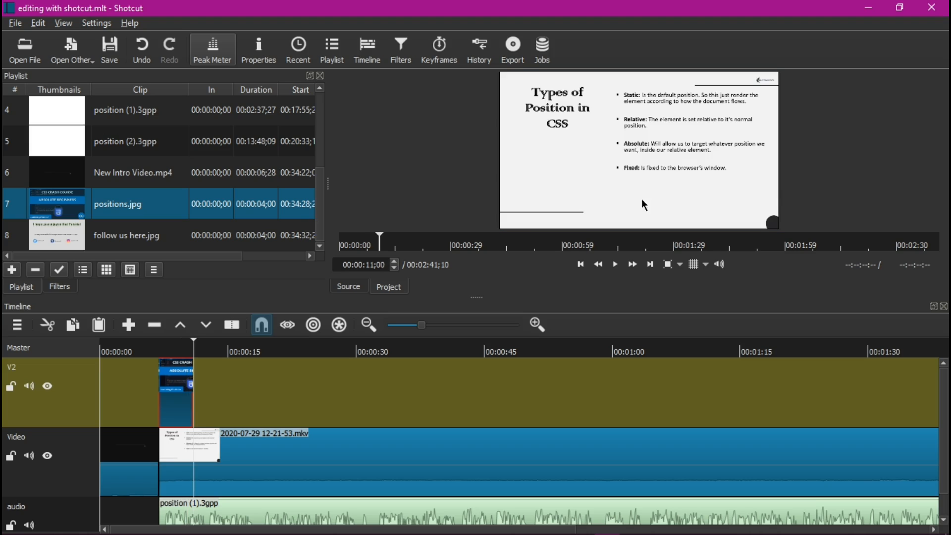
# Extend the positions.jpg clip on track V2 so it ends at about 00:00:15
pyautogui.click(178, 351)
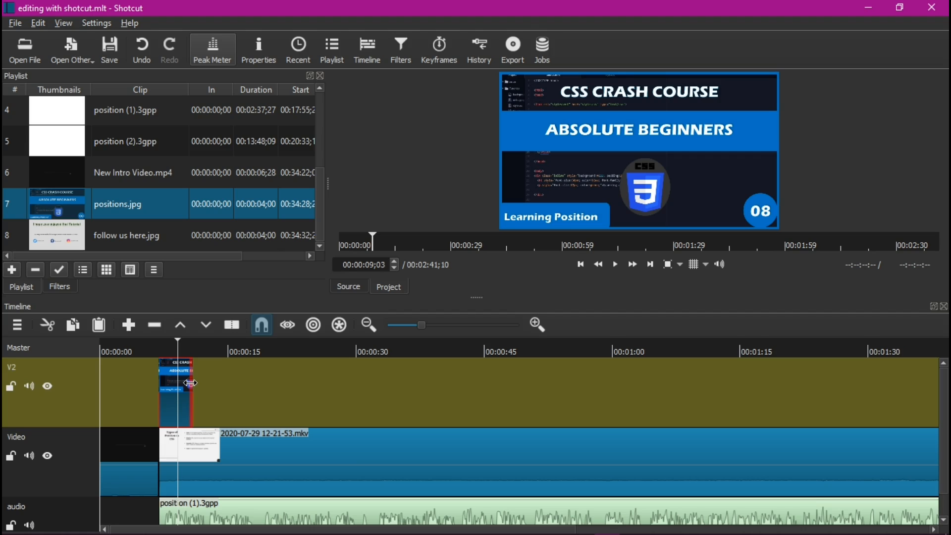
pyautogui.moveTo(193, 383); pyautogui.dragTo(218, 382)
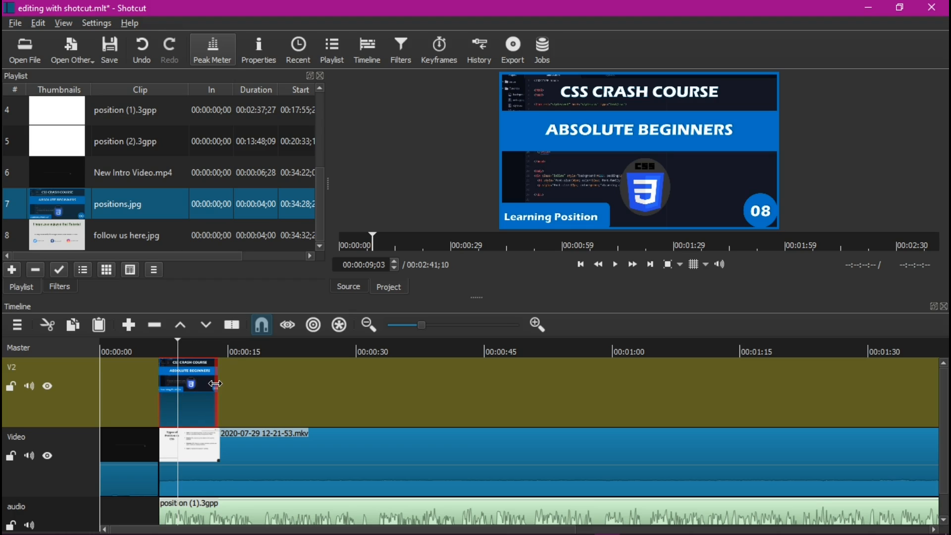
pyautogui.moveTo(216, 382)
pyautogui.mouseDown()
pyautogui.moveTo(291, 387)
pyautogui.moveTo(228, 396)
pyautogui.mouseUp()
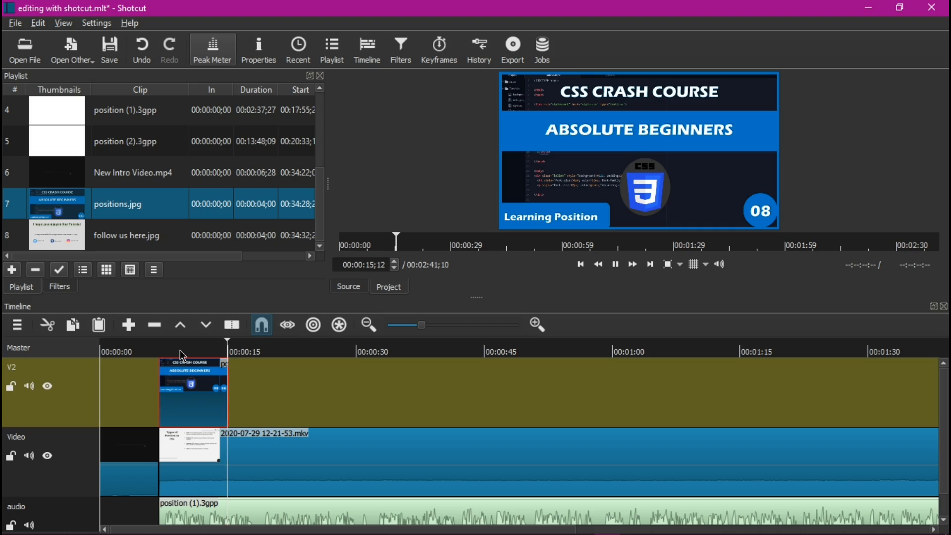
# Check playback around the end of the extended positions.jpg clip and save the project
pyautogui.press('space')
pyautogui.press('Left')
pyautogui.press('Left')
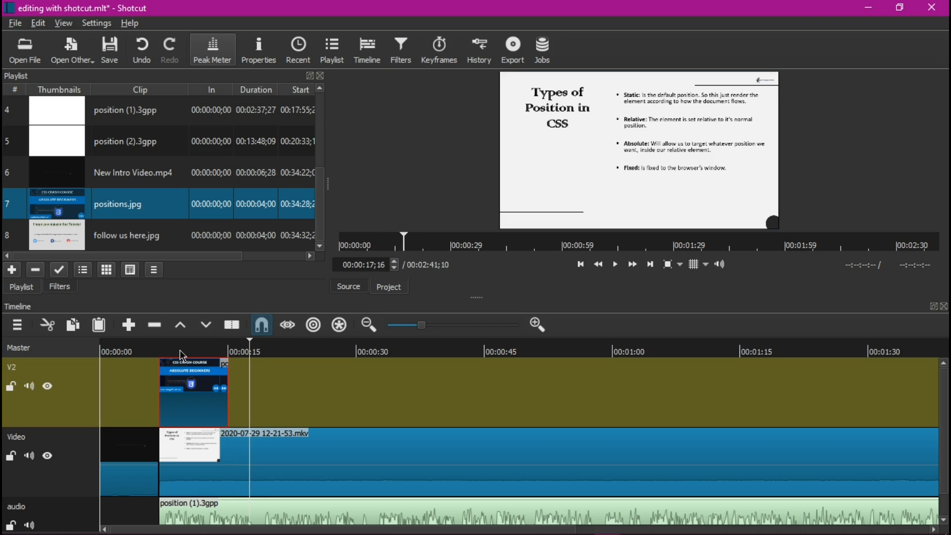
pyautogui.hotkey('ctrl', 's')
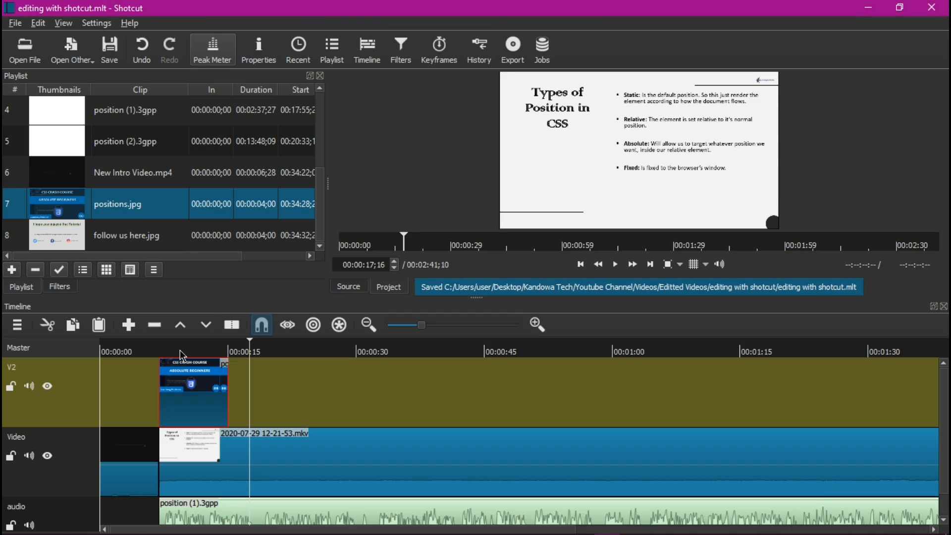
# Add a fade-in of 29 frames to the start of the positions.jpg clip on track V2
pyautogui.click(186, 353)
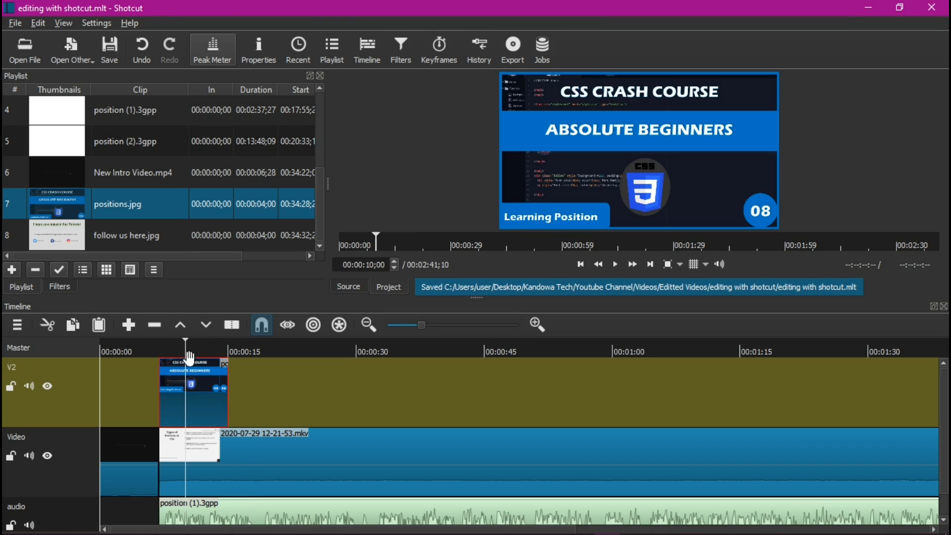
pyautogui.click(60, 288)
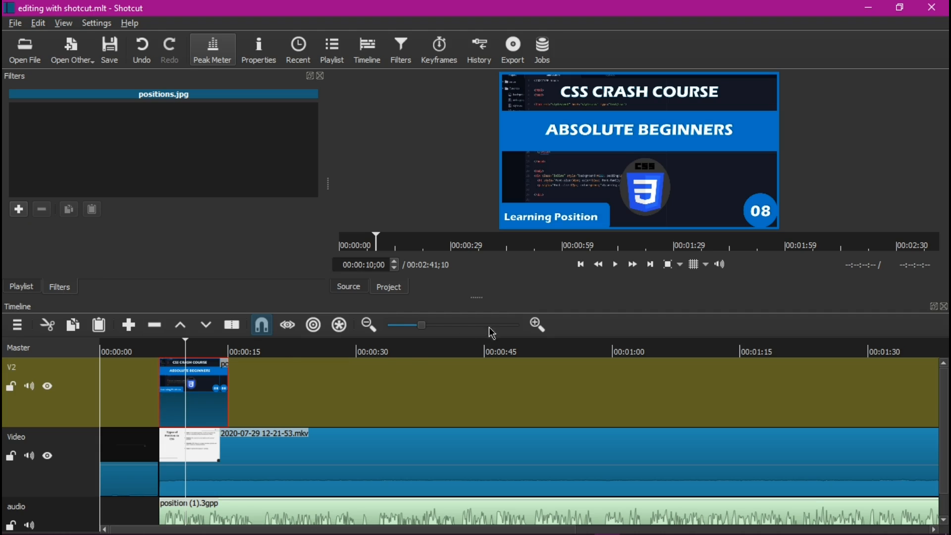
pyautogui.click(537, 325)
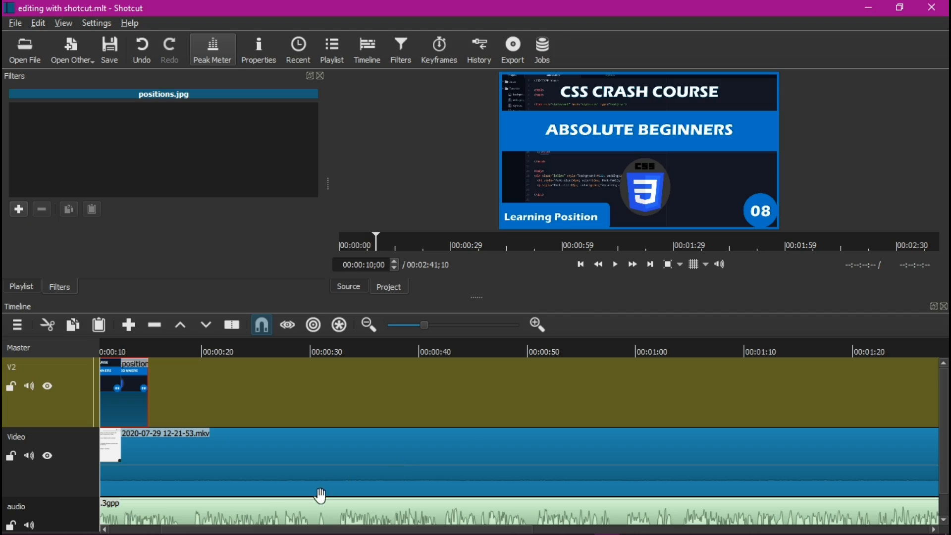
pyautogui.moveTo(225, 531); pyautogui.dragTo(171, 531)
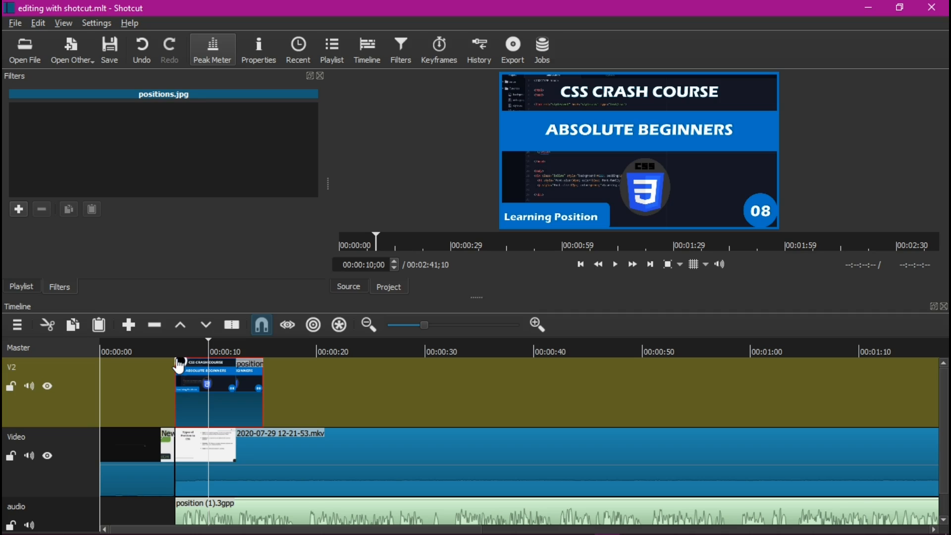
pyautogui.moveTo(179, 364); pyautogui.dragTo(197, 370)
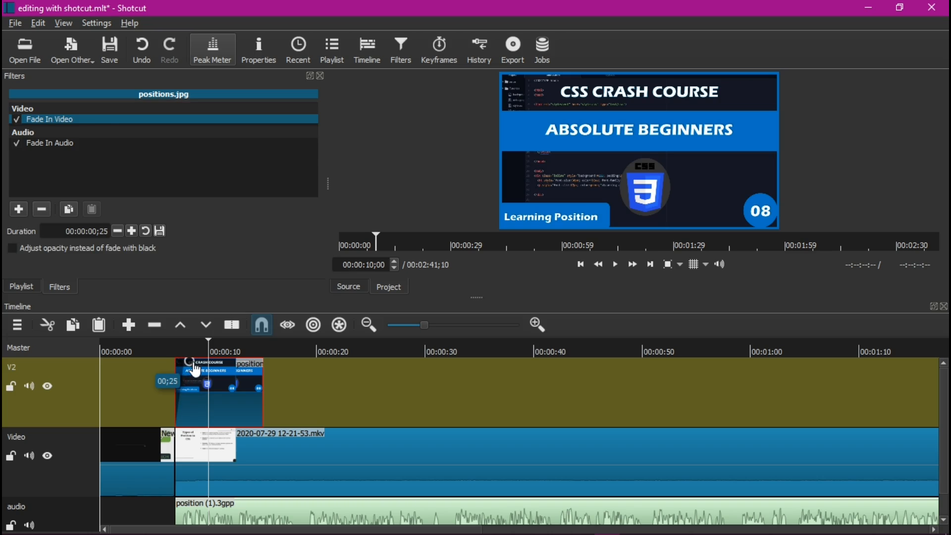
pyautogui.moveTo(197, 370); pyautogui.dragTo(199, 370)
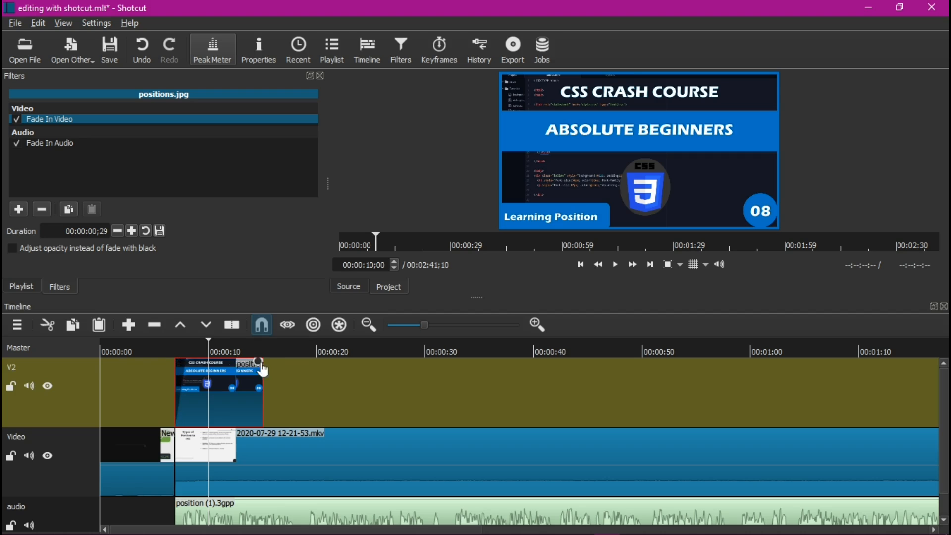
# Play the transition from the intro video into positions.jpg to preview the fade-in
pyautogui.click(150, 348)
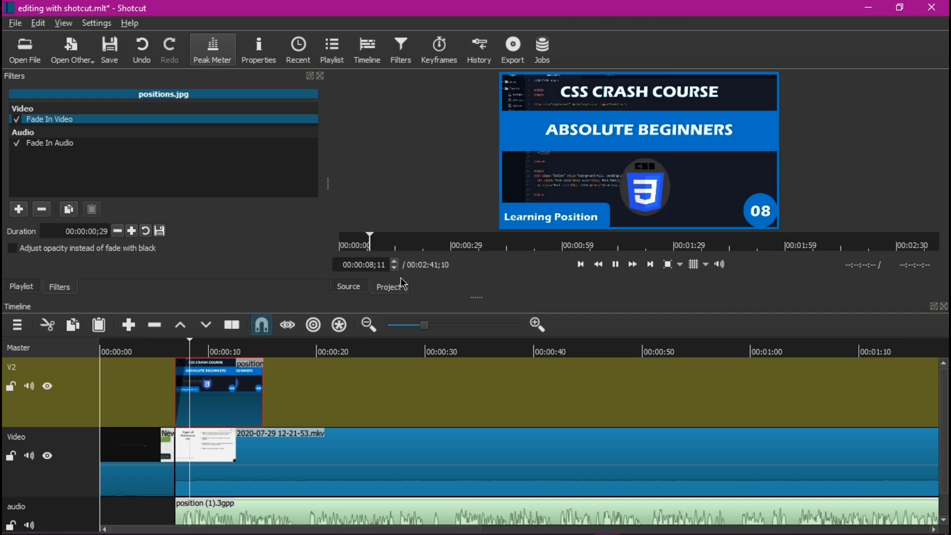
pyautogui.press('space')
pyautogui.click(163, 351)
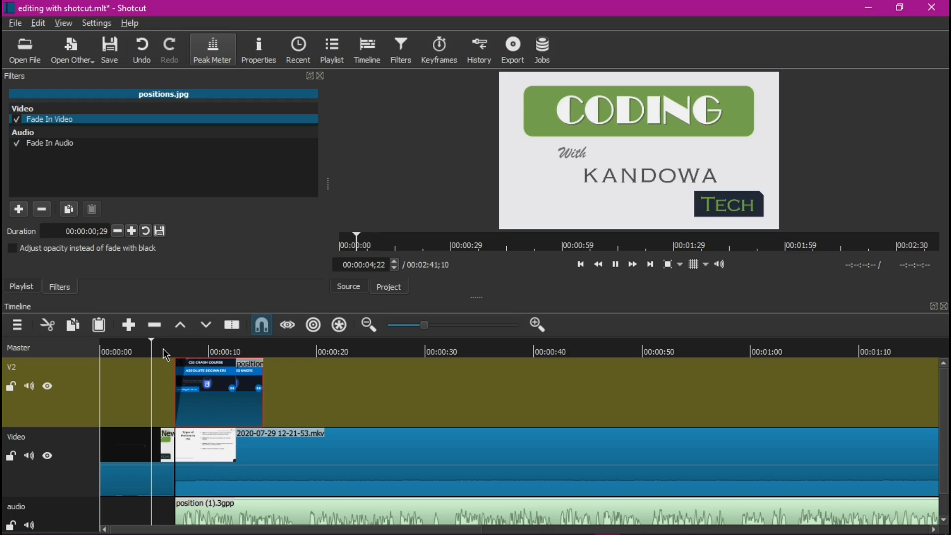
pyautogui.press('space')
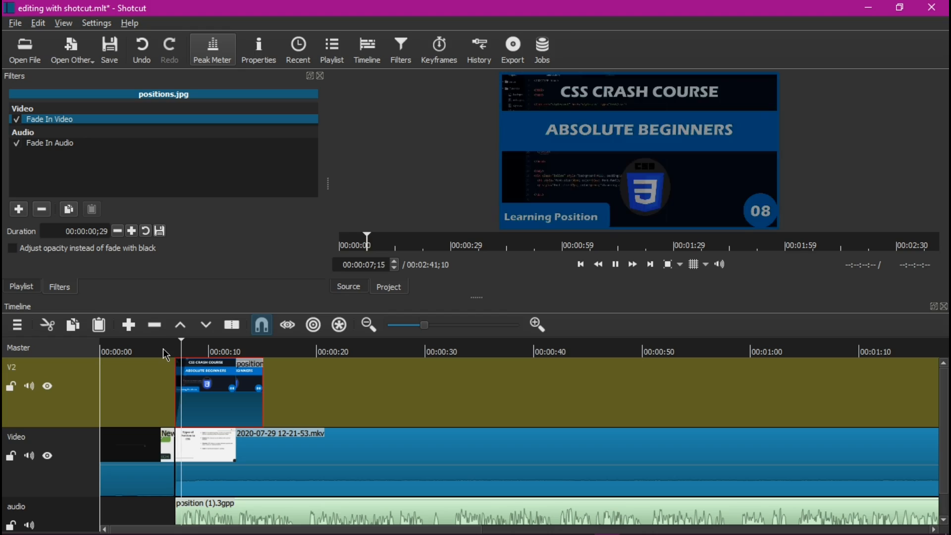
pyautogui.press('space')
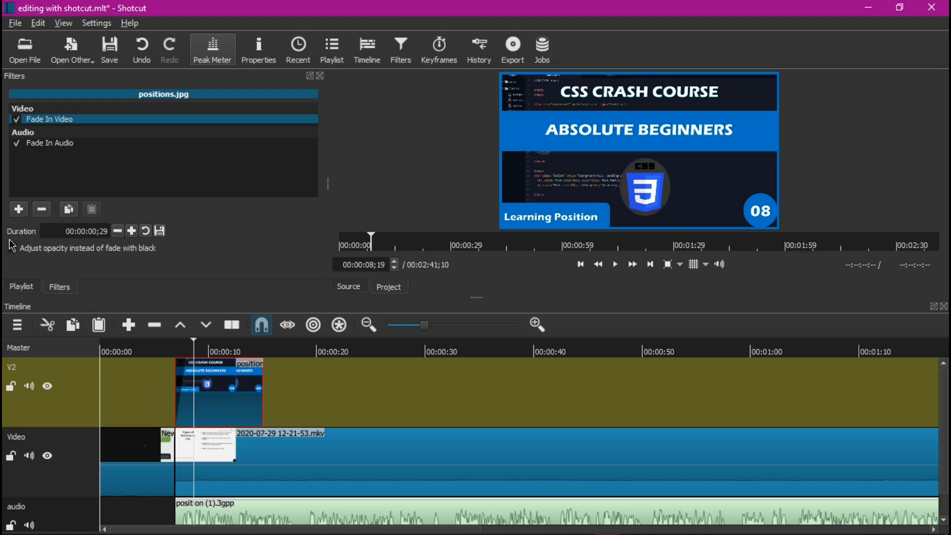
# Browse the favorite filters for positions.jpg without adding one, and save the project
pyautogui.click(19, 210)
pyautogui.scroll(-2, 97, 201)
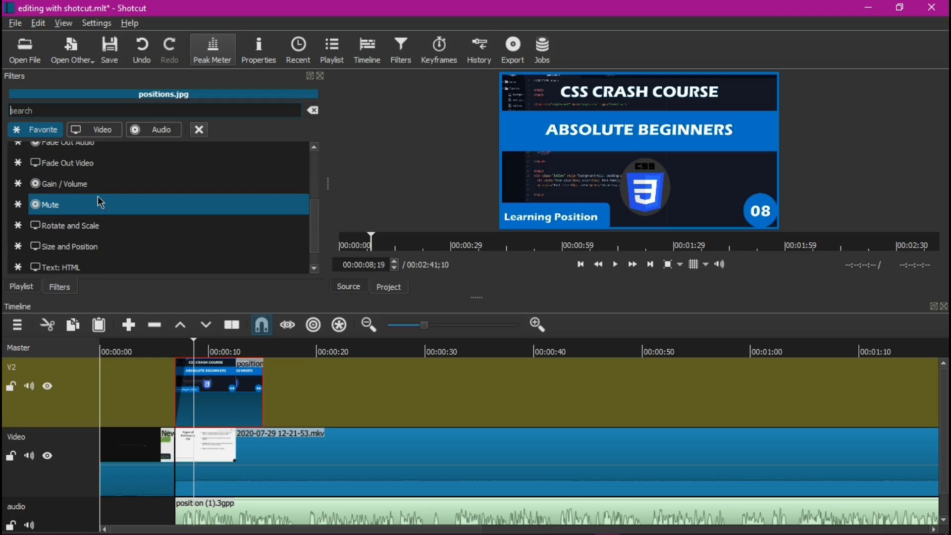
pyautogui.scroll(-1, 101, 202)
pyautogui.scroll(3, 98, 199)
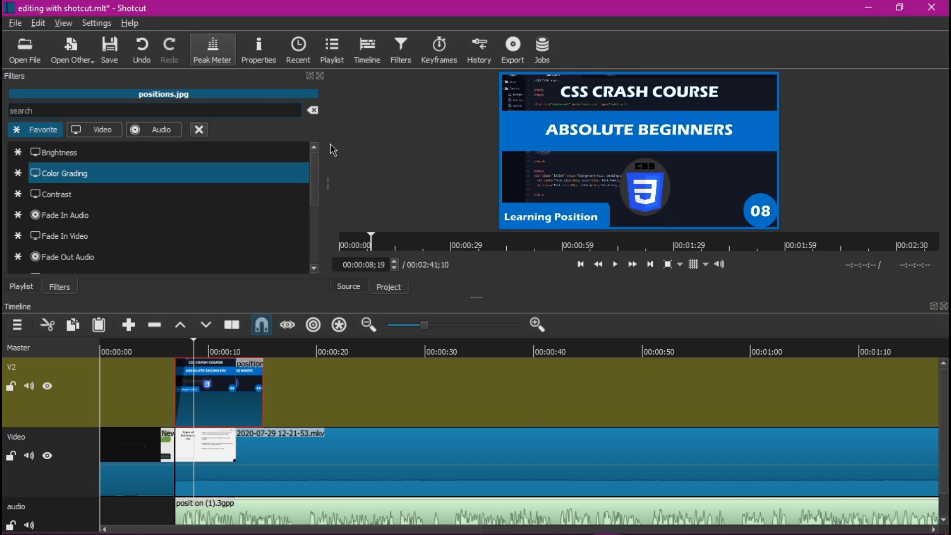
pyautogui.click(200, 131)
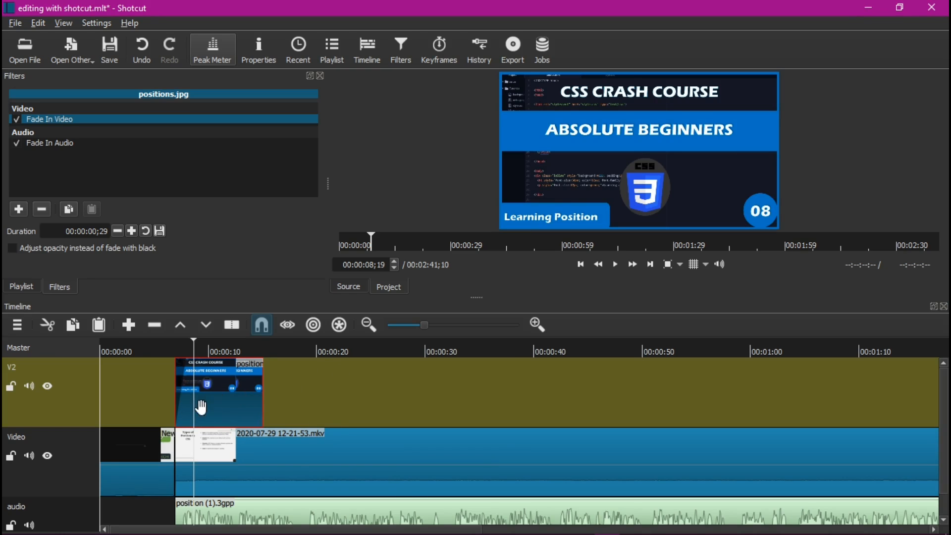
pyautogui.hotkey('ctrl', 's')
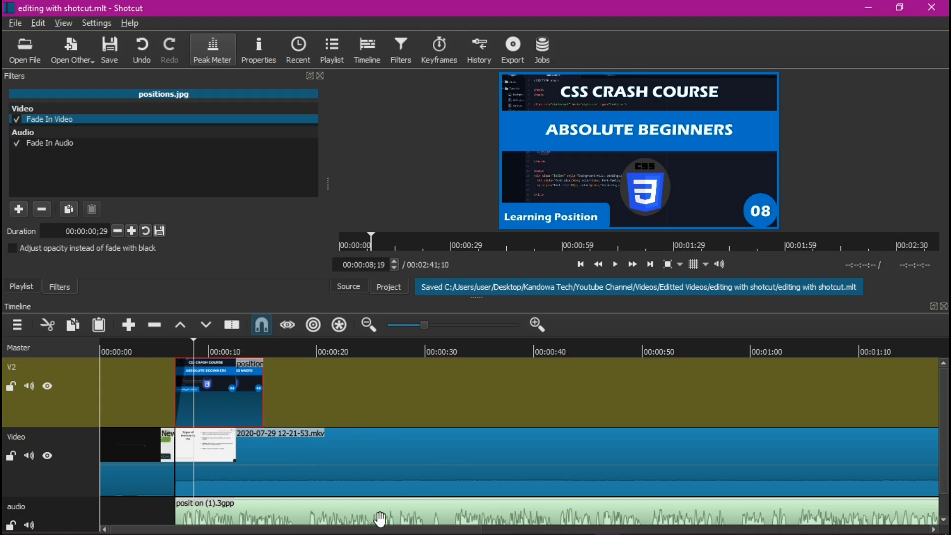
# Place the green-screen subscribe button clip from the playlist on track V2, starting at about 39 seconds
pyautogui.moveTo(353, 532); pyautogui.dragTo(360, 532)
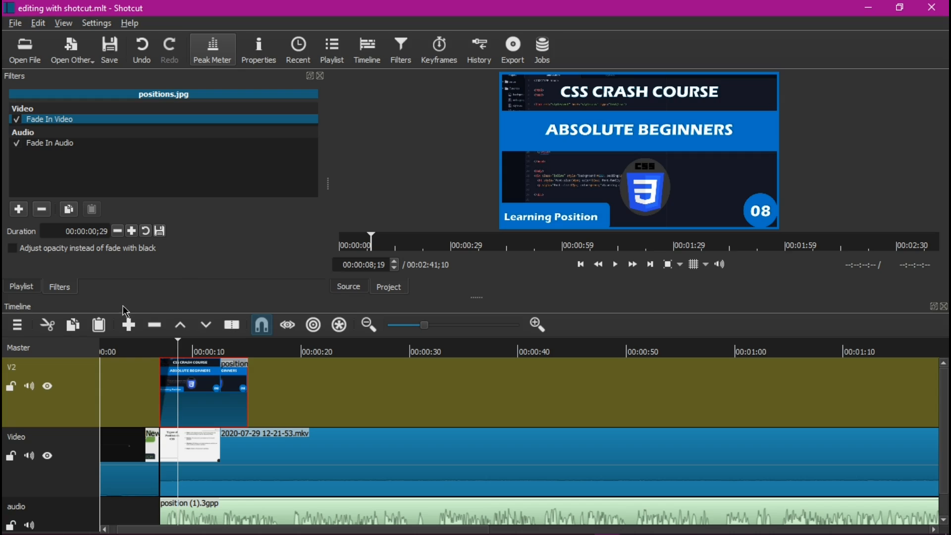
pyautogui.click(21, 287)
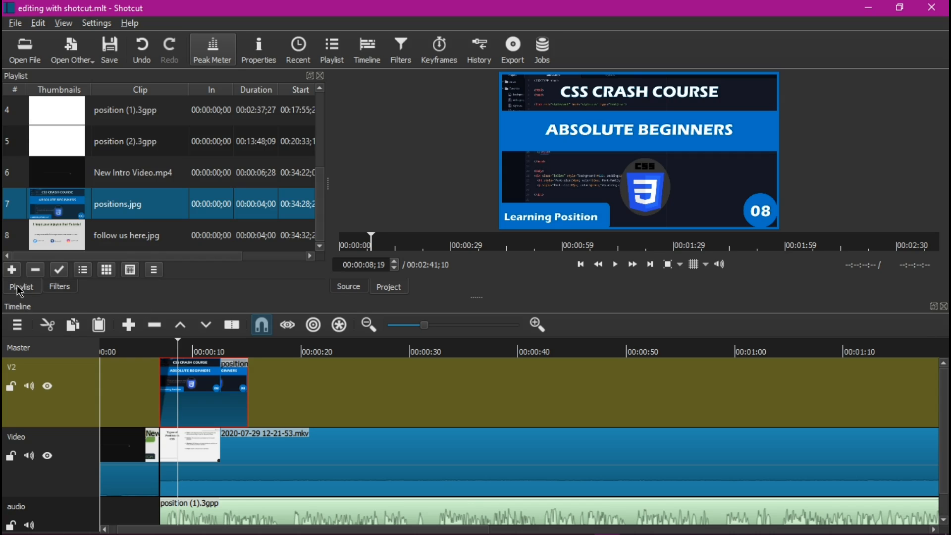
pyautogui.scroll(3, 157, 182)
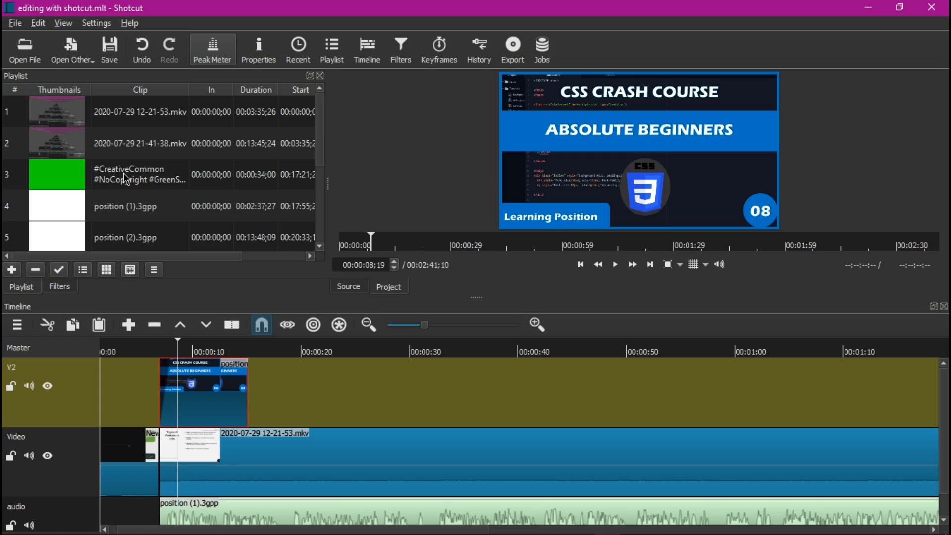
pyautogui.moveTo(127, 179); pyautogui.dragTo(528, 360)
# Play the green-screen subscribe clip on track V2 from just before its start to preview the animation
pyautogui.click(500, 348)
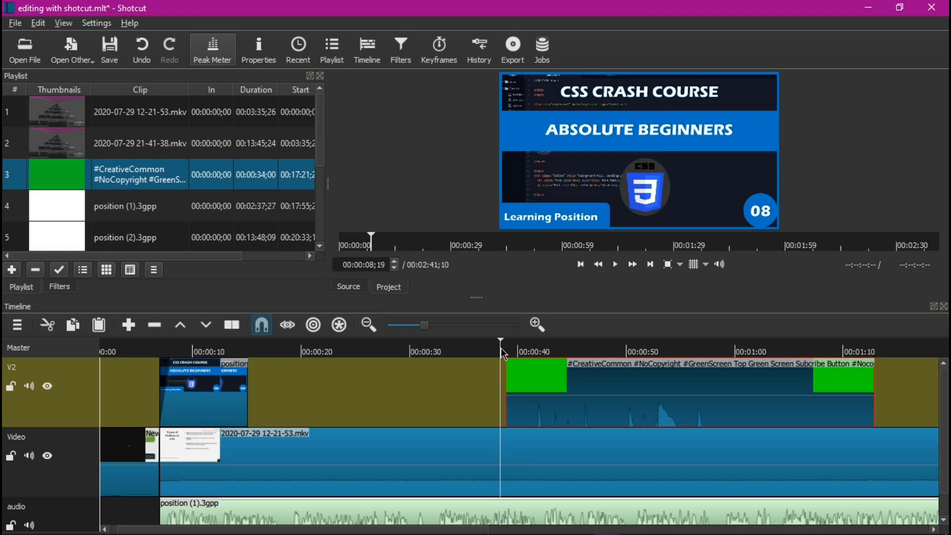
pyautogui.press('space')
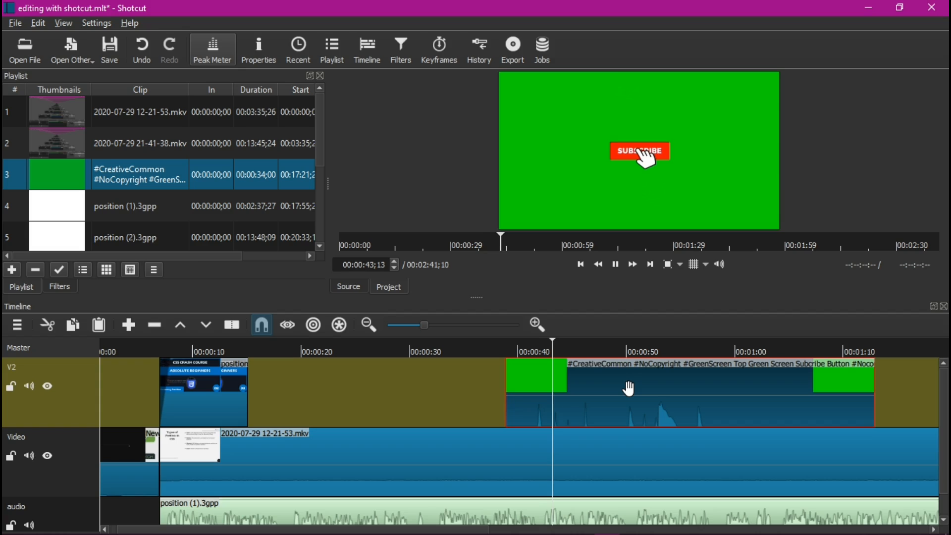
pyautogui.press('space')
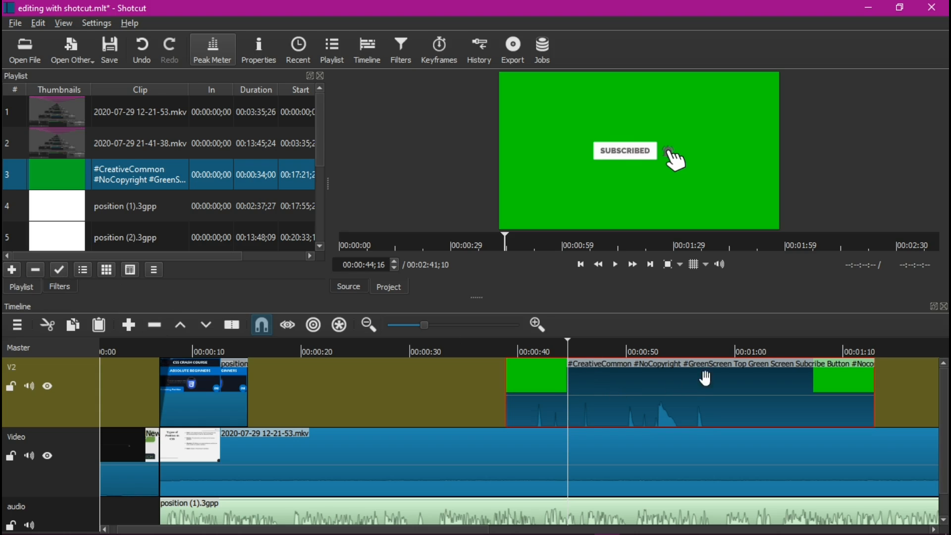
# Add a Mute filter to the green-screen subscribe clip on track V2
pyautogui.scroll(-1, 943, 404)
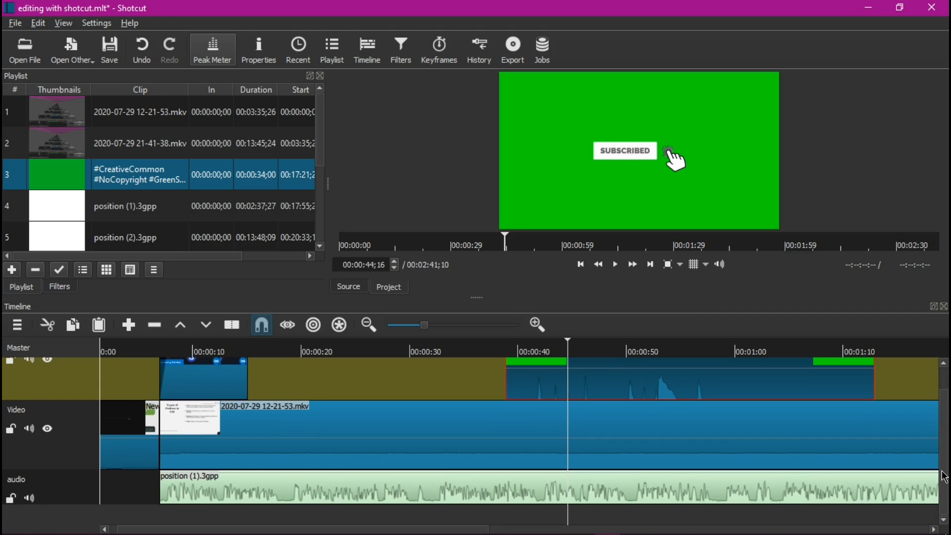
pyautogui.scroll(1, 942, 425)
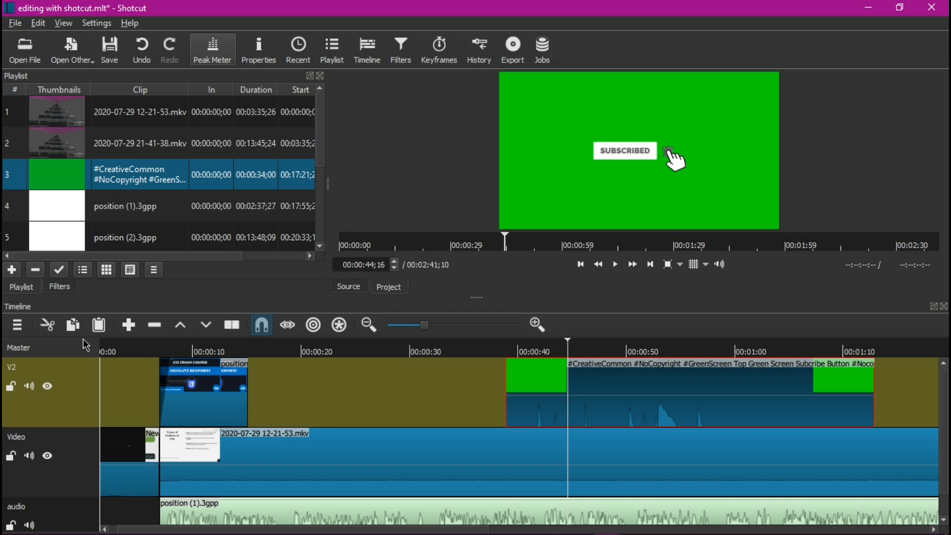
pyautogui.click(58, 291)
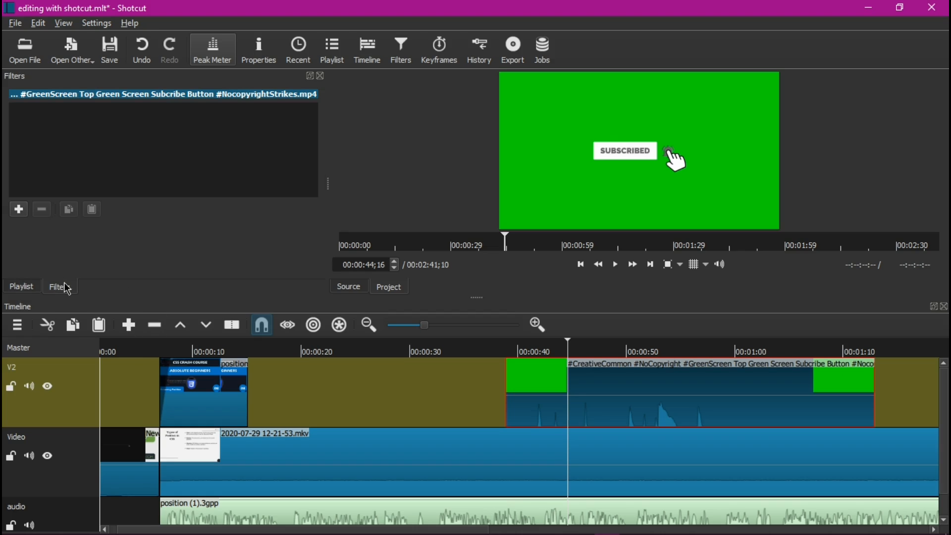
pyautogui.click(19, 210)
pyautogui.scroll(-2, 55, 218)
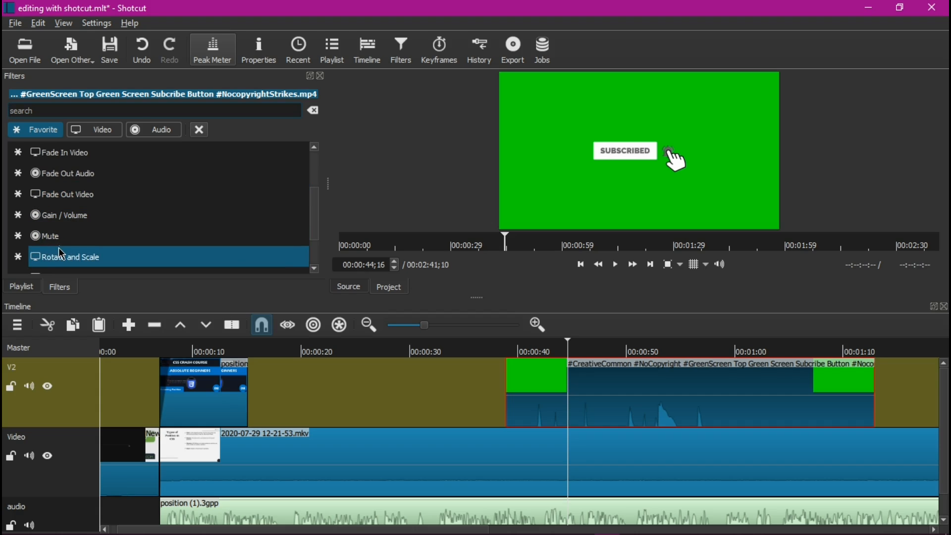
pyautogui.click(83, 240)
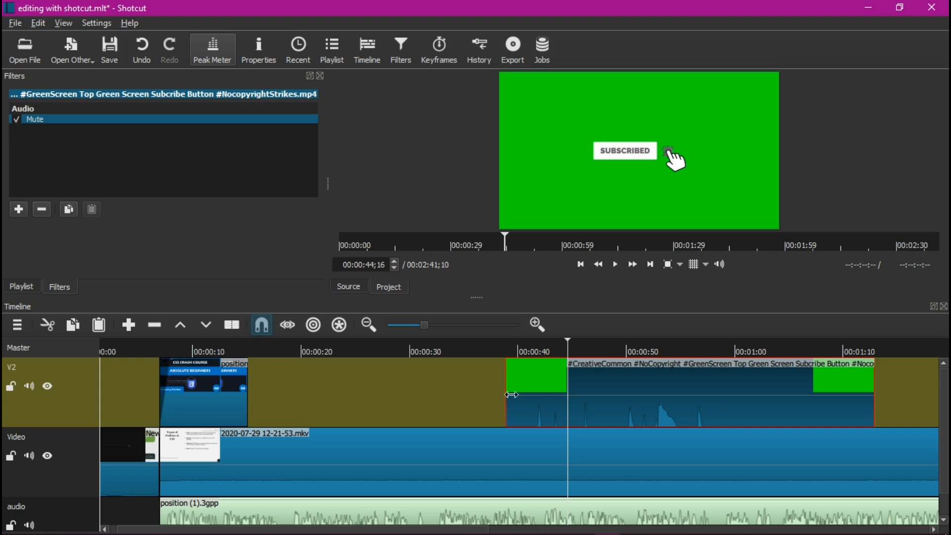
# Split the green-screen clip at 00:00:41;05 and delete the opening countdown part, closing the gap
pyautogui.click(529, 351)
pyautogui.moveTo(532, 352); pyautogui.dragTo(511, 353)
pyautogui.press('space')
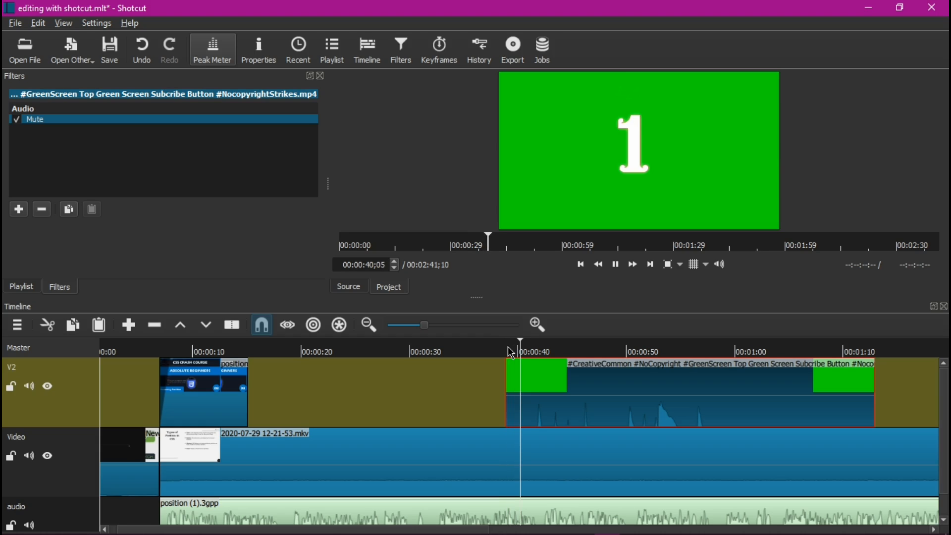
pyautogui.press('space')
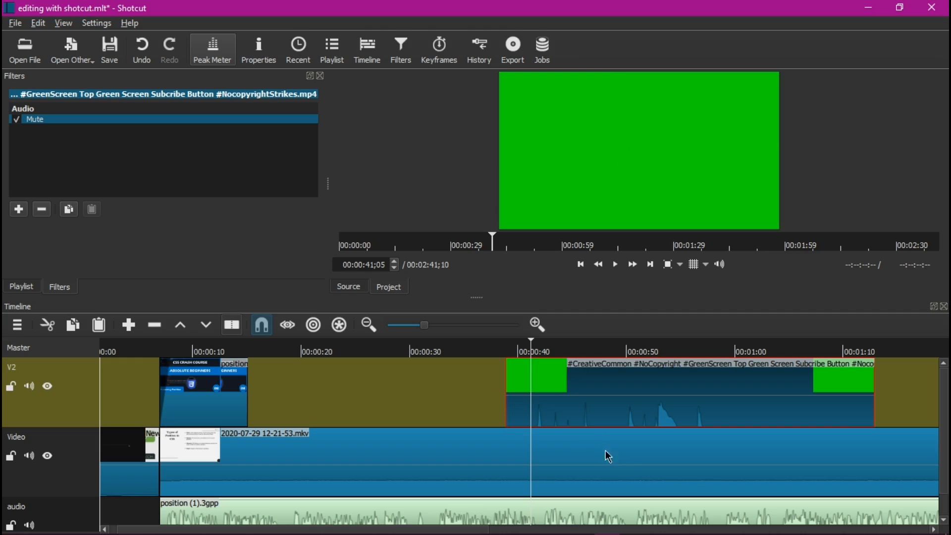
pyautogui.press('s')
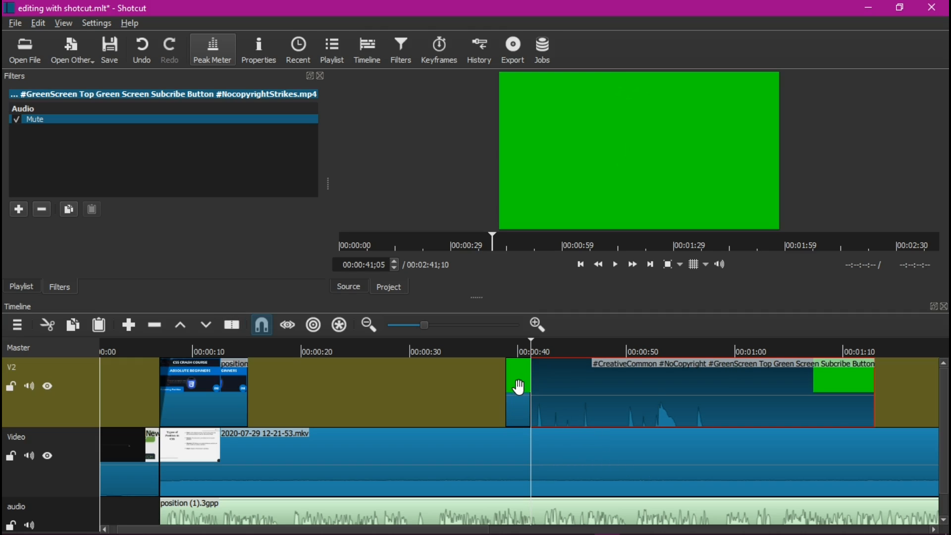
pyautogui.click(519, 401)
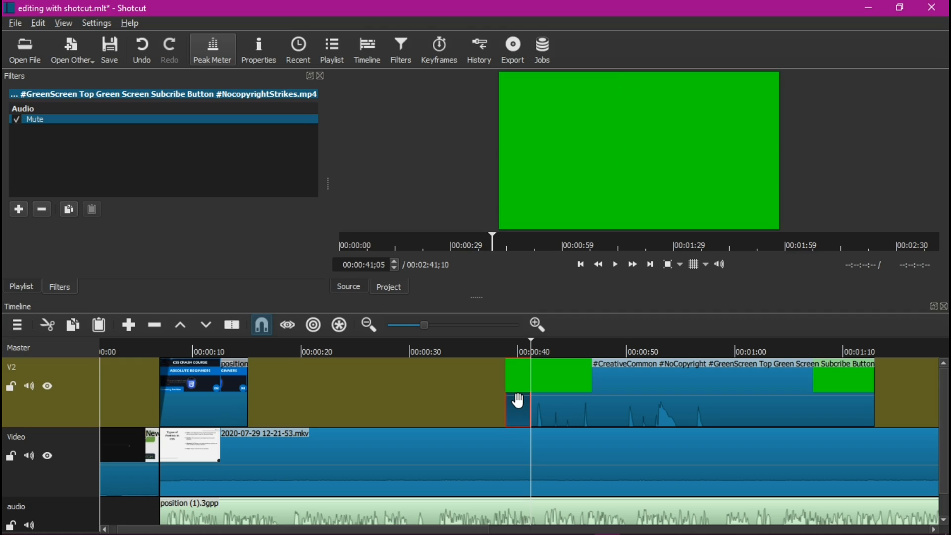
pyautogui.press('Delete')
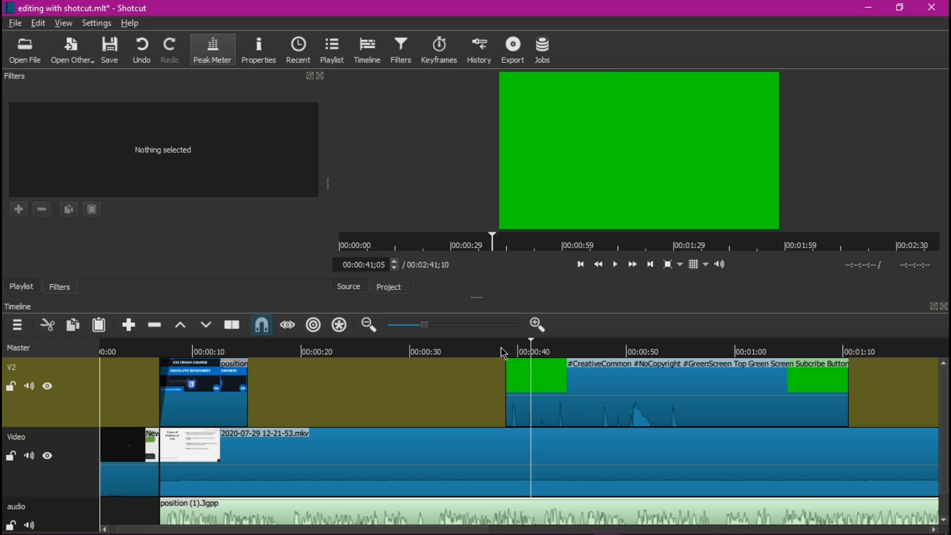
# Play the shortened green-screen clip, split it at 00:00:43;25 and delete everything after the first subscribe animation
pyautogui.moveTo(510, 352); pyautogui.dragTo(507, 351)
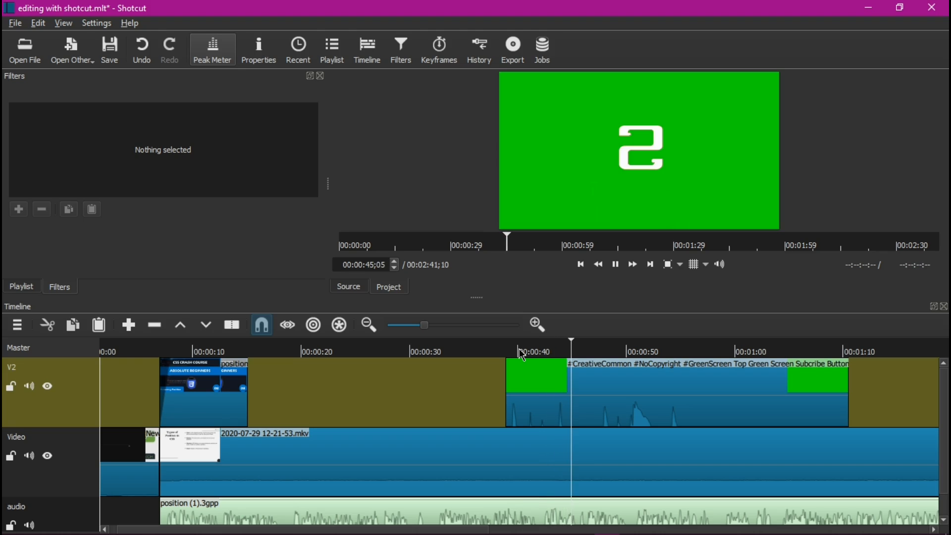
pyautogui.press('space')
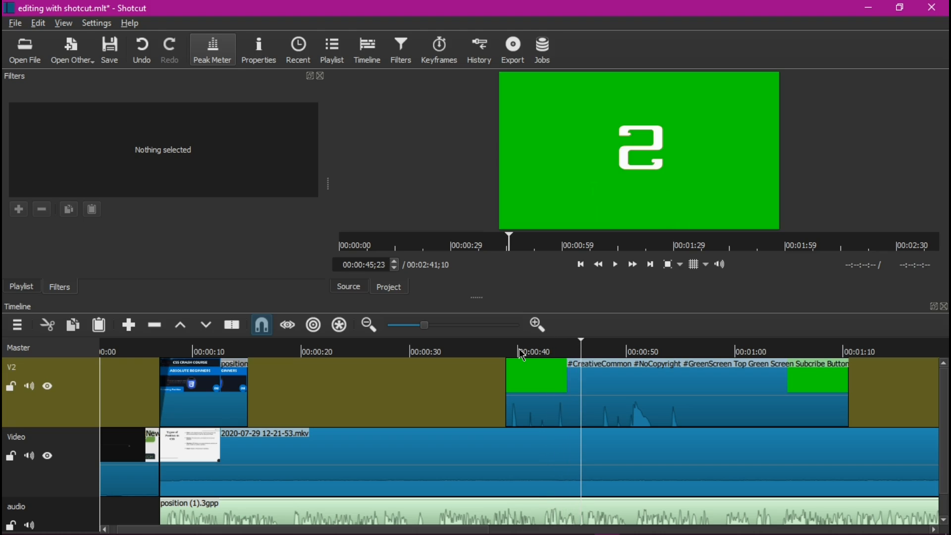
pyautogui.click(561, 350)
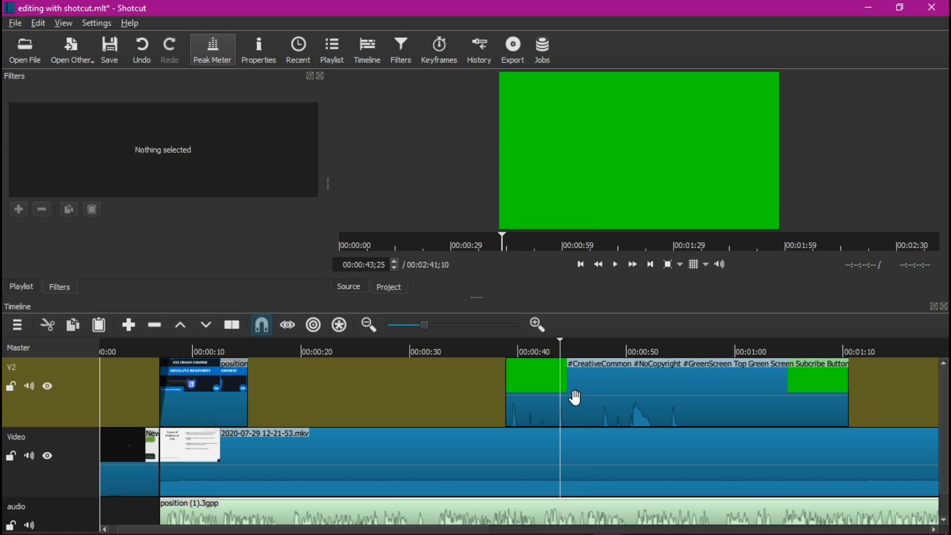
pyautogui.click(538, 386)
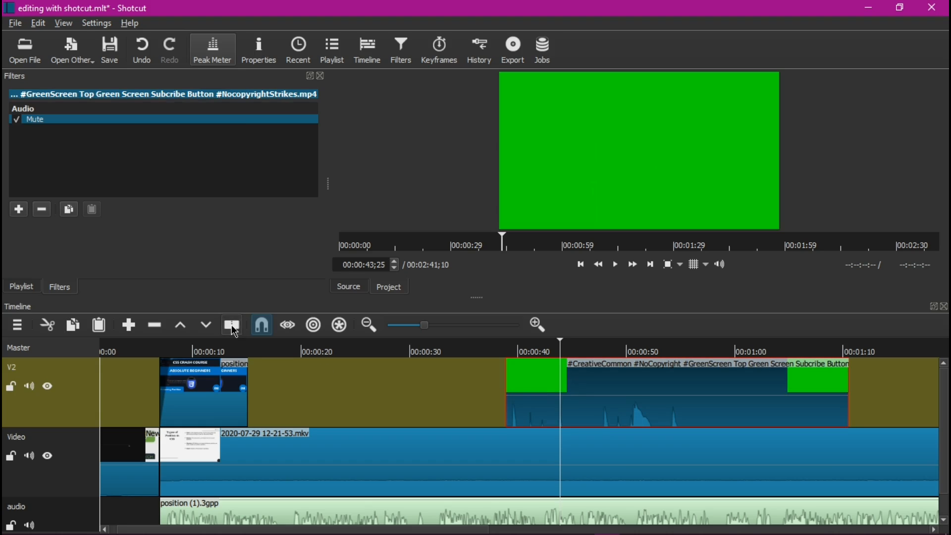
pyautogui.click(234, 320)
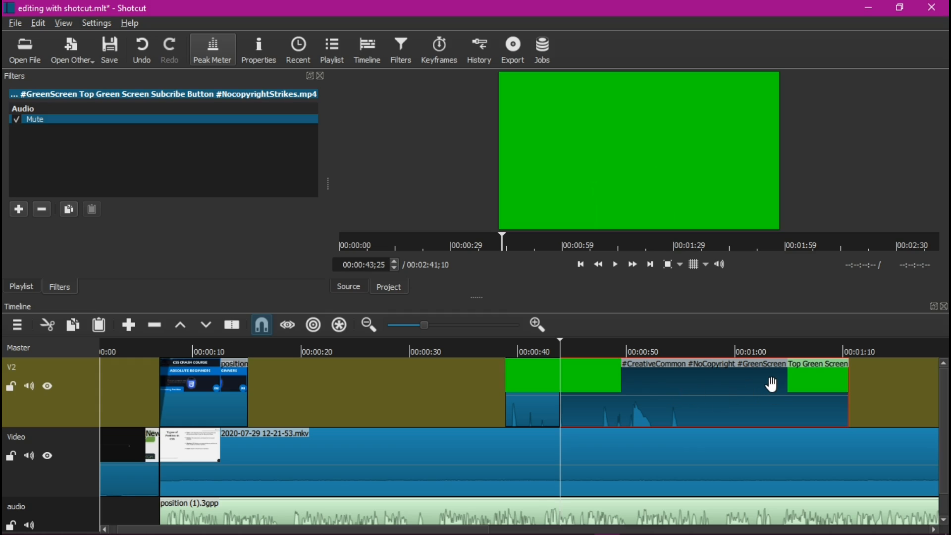
pyautogui.press('Delete')
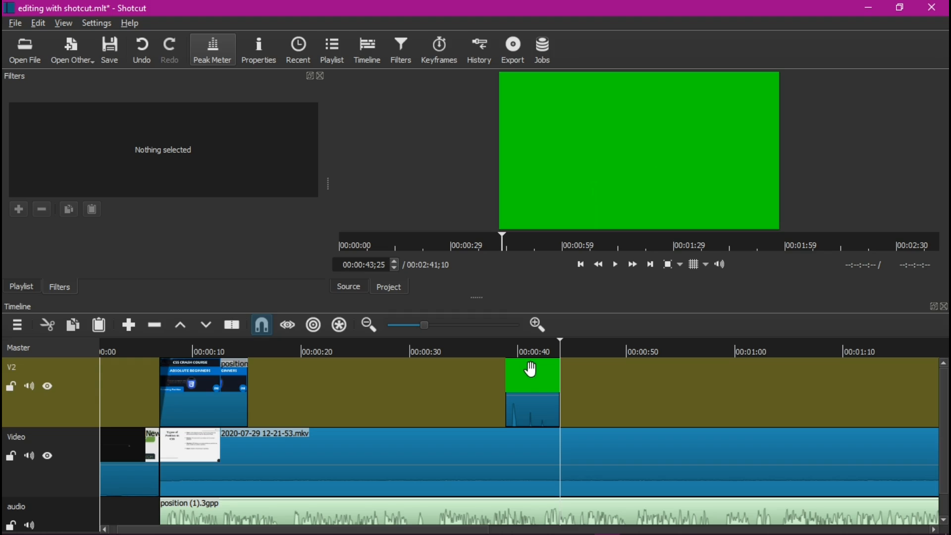
# Play the trimmed subscribe clip on track V2 through its end to check the cut
pyautogui.click(539, 374)
pyautogui.click(500, 352)
pyautogui.press('space')
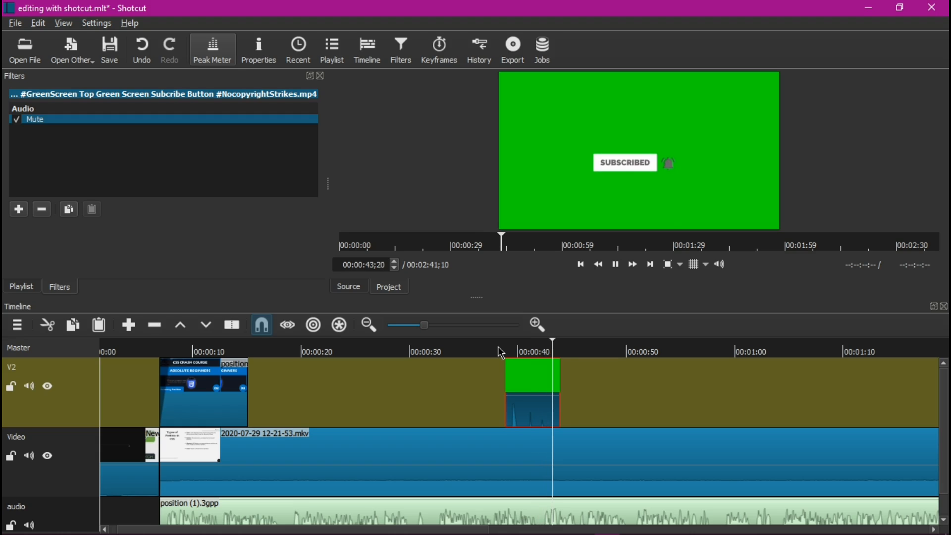
pyautogui.press('space')
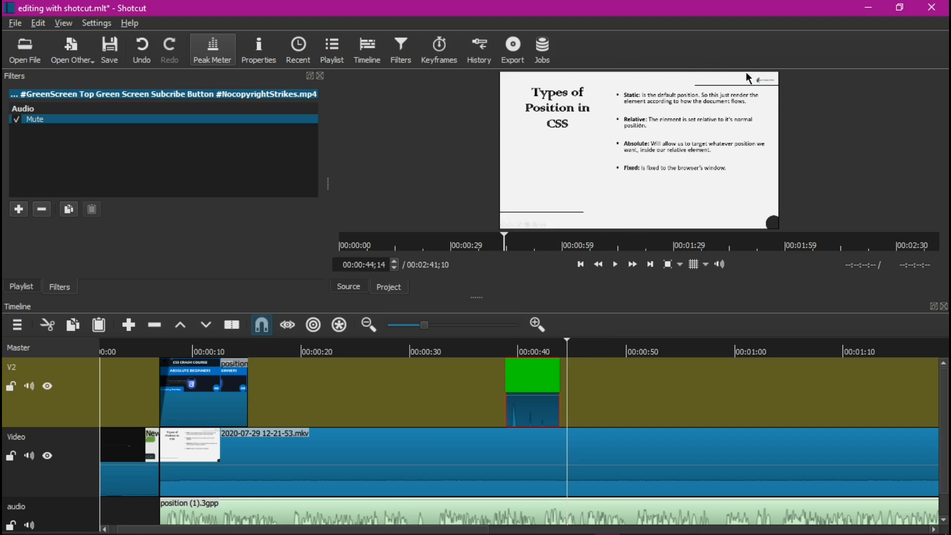
# Move the playhead to 00:00:40;11 and add the Chroma Key: Advanced video filter to the trimmed subscribe clip
pyautogui.click(530, 348)
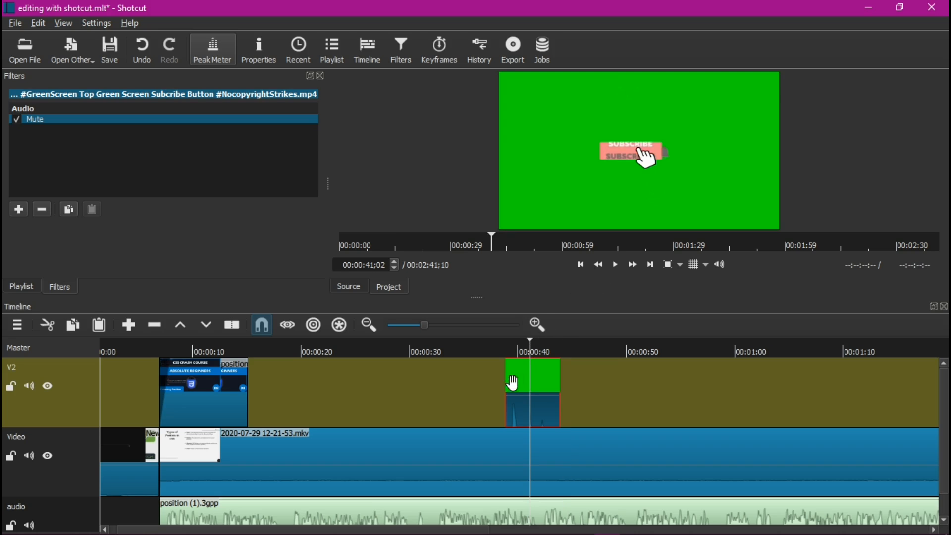
pyautogui.click(523, 343)
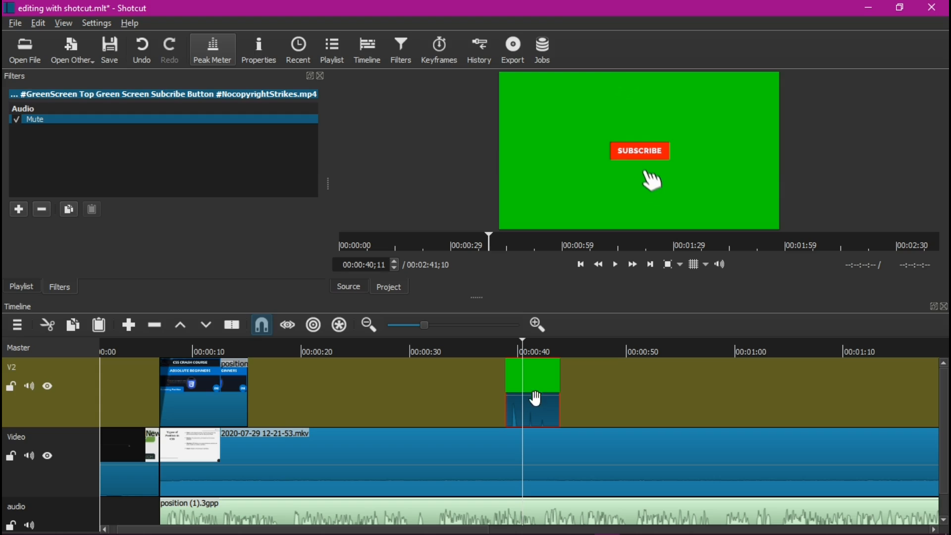
pyautogui.click(19, 209)
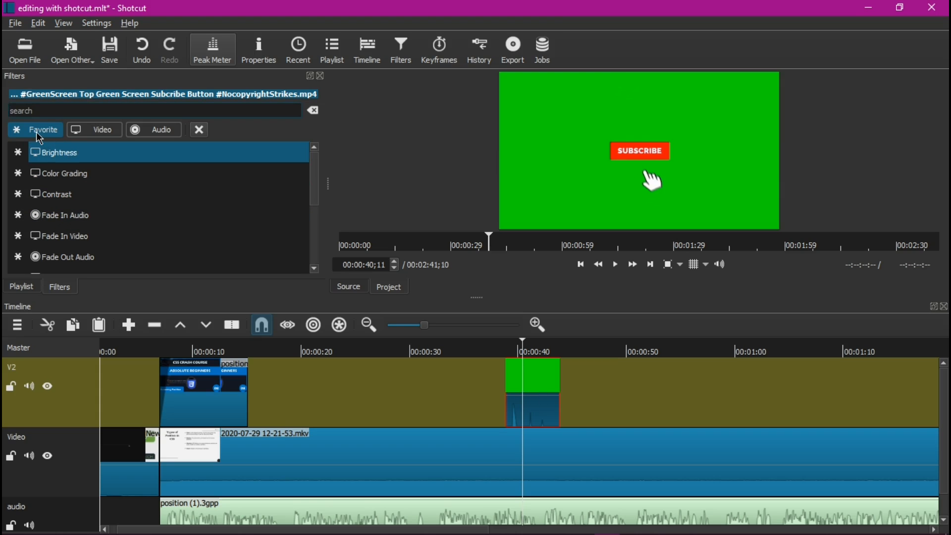
pyautogui.click(94, 133)
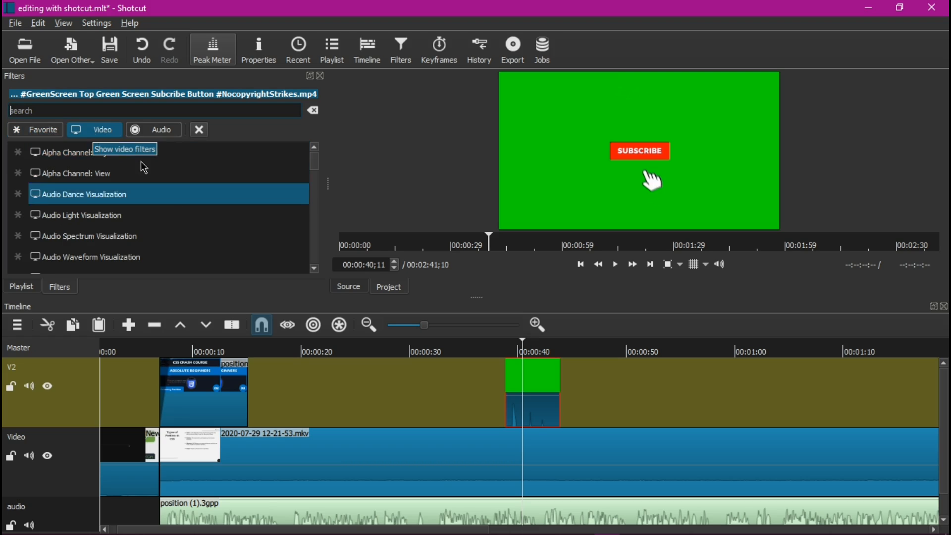
pyautogui.scroll(-1, 119, 215)
pyautogui.scroll(-4, 119, 215)
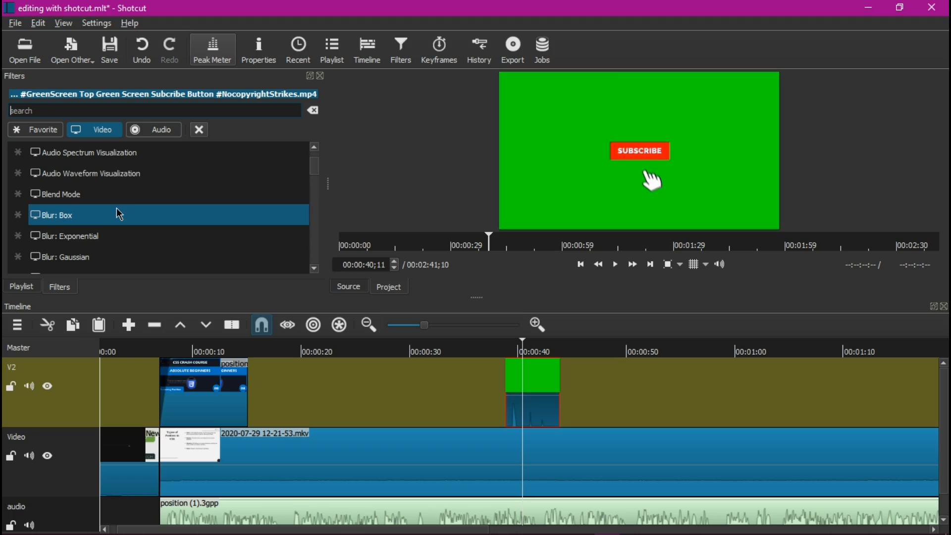
pyautogui.scroll(-1, 129, 225)
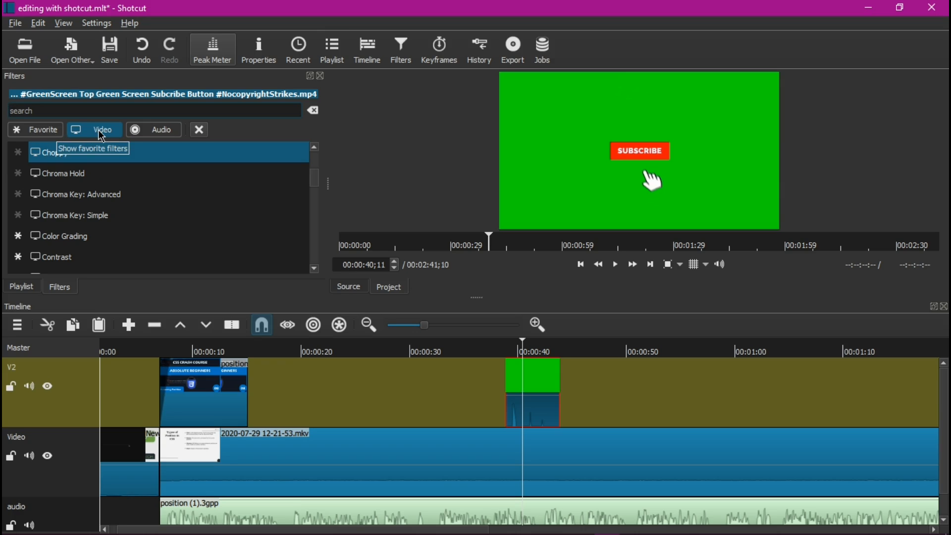
pyautogui.click(78, 203)
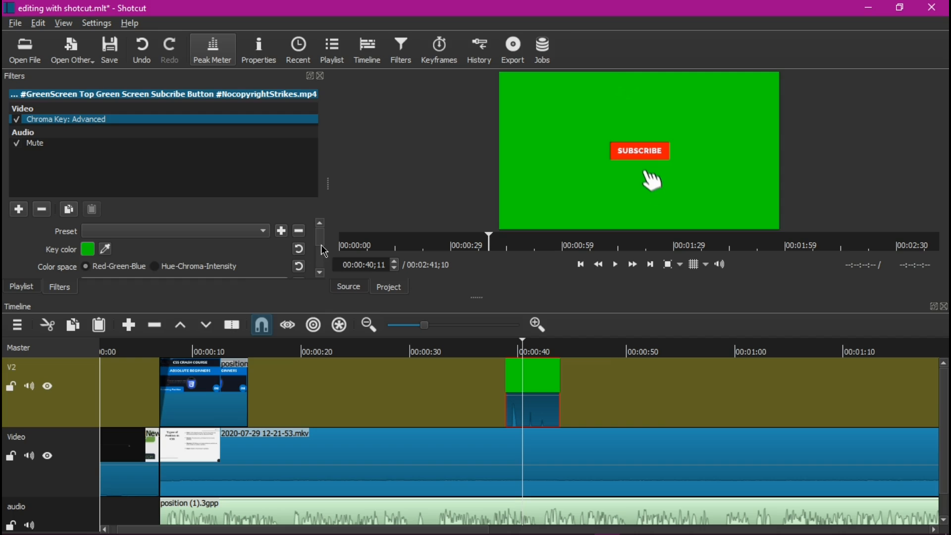
# Review the key color, color space and delta settings of the Chroma Key: Advanced filter
pyautogui.scroll(-1, 326, 246)
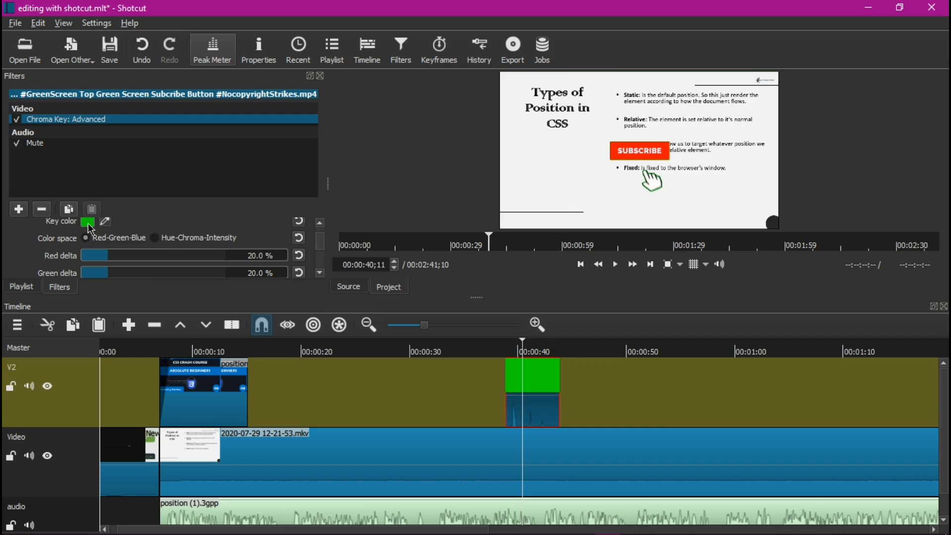
pyautogui.scroll(1, 323, 229)
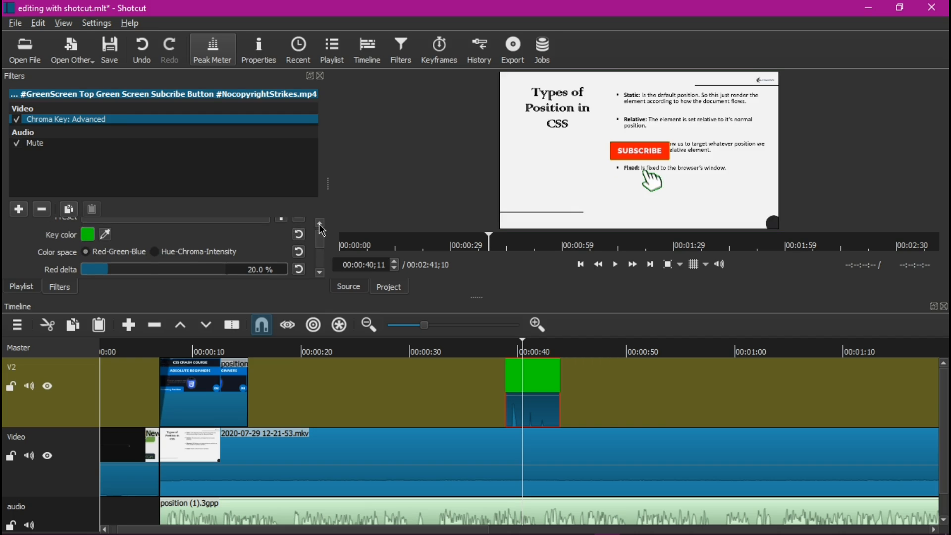
pyautogui.scroll(1, 322, 229)
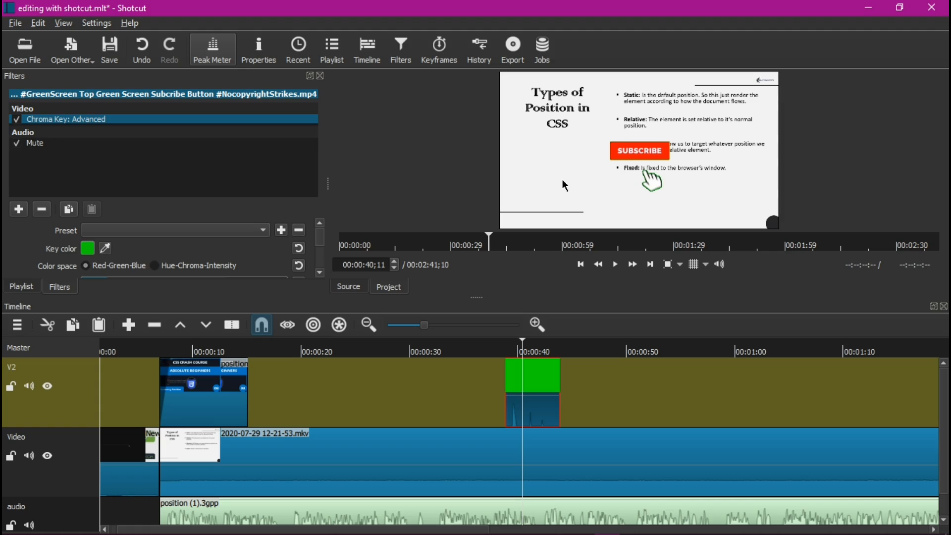
pyautogui.click(319, 272)
pyautogui.click(320, 273)
pyautogui.click(320, 273)
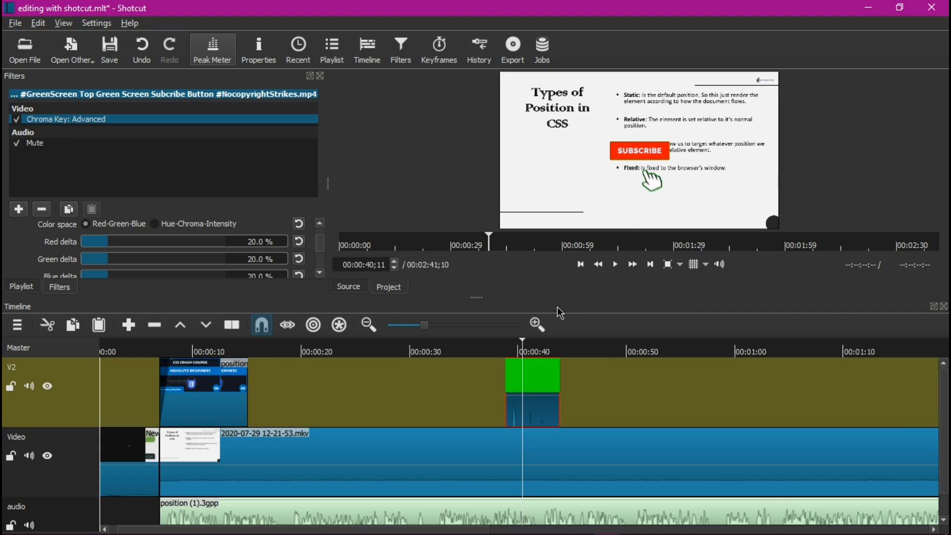
# Enlarge the filter settings area and raise the Chroma Key: Advanced red delta to 56.9 %
pyautogui.moveTo(478, 297); pyautogui.dragTo(673, 205)
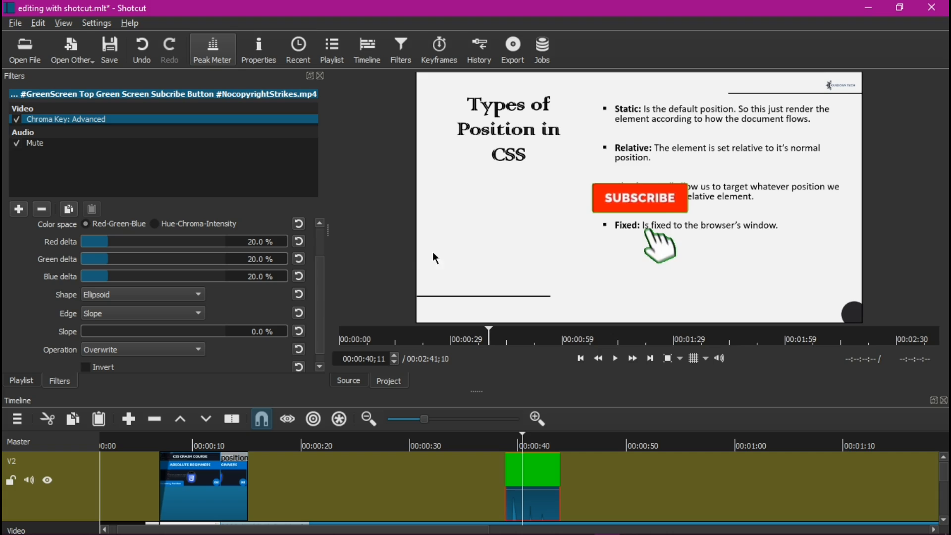
pyautogui.click(321, 223)
pyautogui.click(320, 224)
pyautogui.click(321, 224)
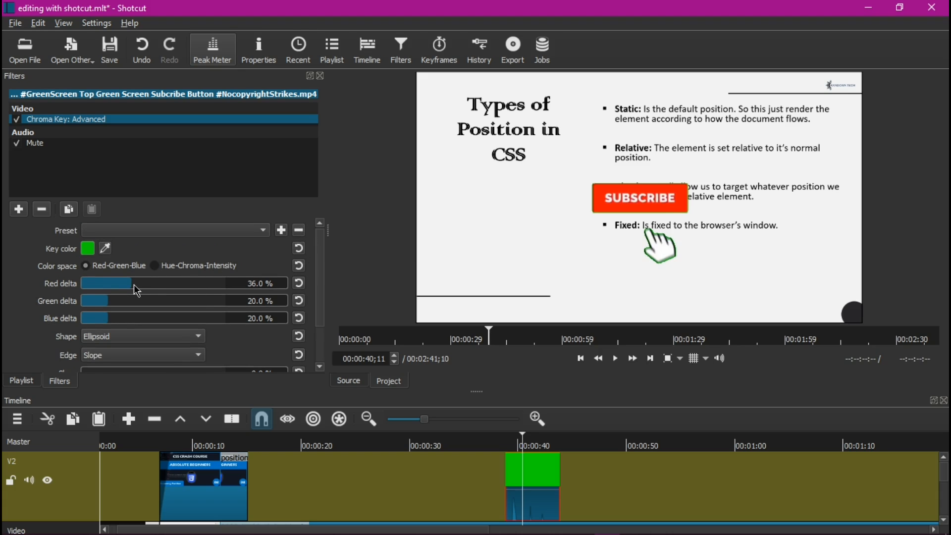
pyautogui.click(148, 293)
pyautogui.click(157, 287)
pyautogui.click(164, 286)
# Set the chroma key's green delta to 53.6 % and its blue delta to 38.4 %
pyautogui.moveTo(134, 310); pyautogui.dragTo(160, 310)
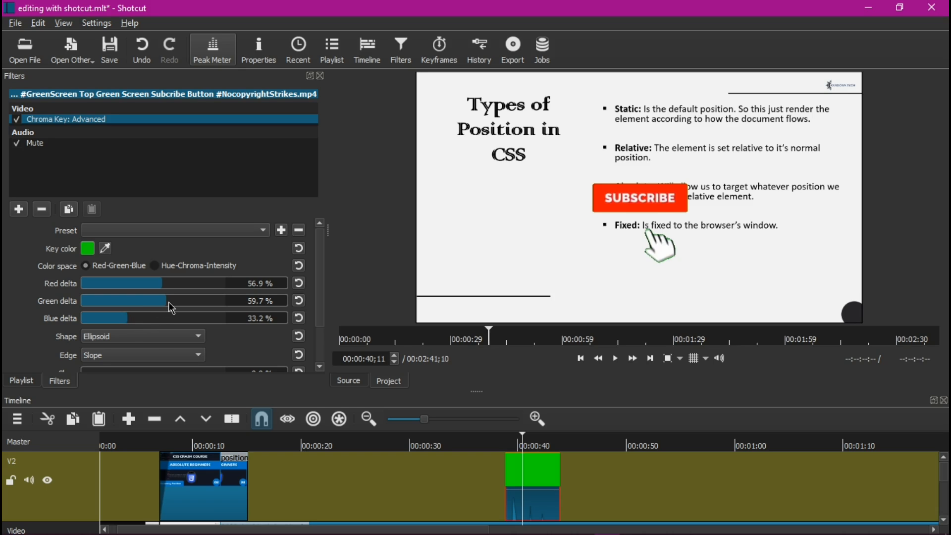
pyautogui.moveTo(169, 305); pyautogui.dragTo(161, 304)
pyautogui.click(137, 323)
pyautogui.scroll(-1, 327, 256)
pyautogui.scroll(-5, 324, 251)
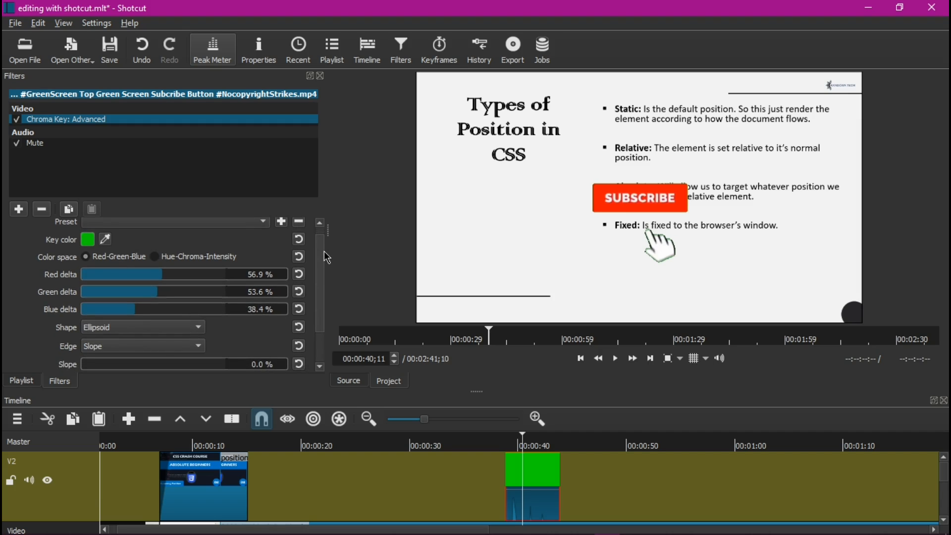
pyautogui.scroll(5, 326, 232)
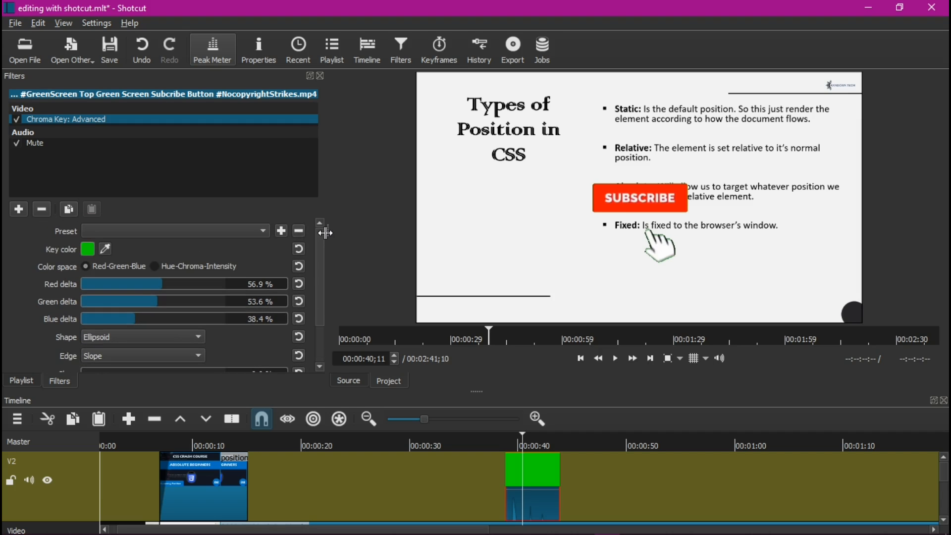
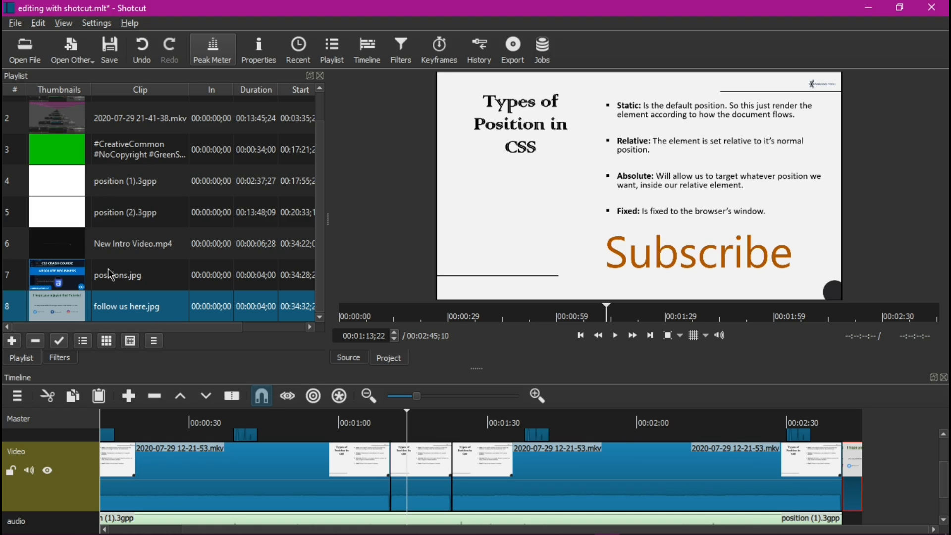
# Append New Intro Video.mp4 after the closing follow us here.jpg image on the Video track and save the project
pyautogui.moveTo(104, 243); pyautogui.dragTo(863, 454)
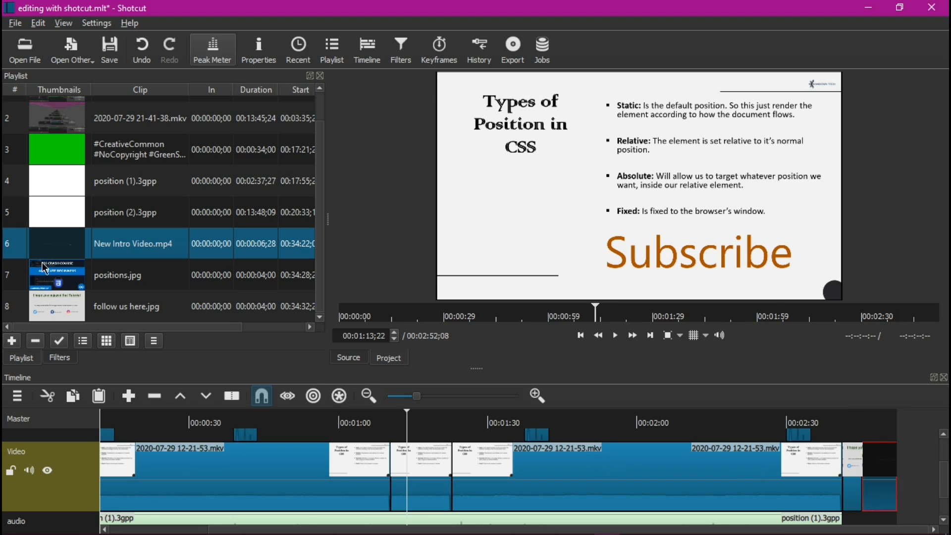
pyautogui.hotkey('ctrl', 's')
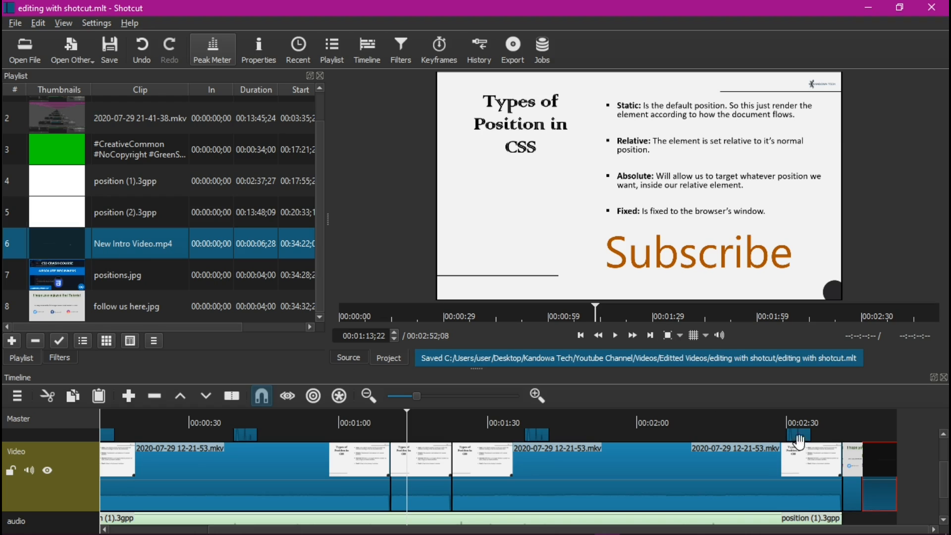
# Play the ending from 00:02:38;13 through the appended intro clip to check it, and save the project
pyautogui.click(831, 433)
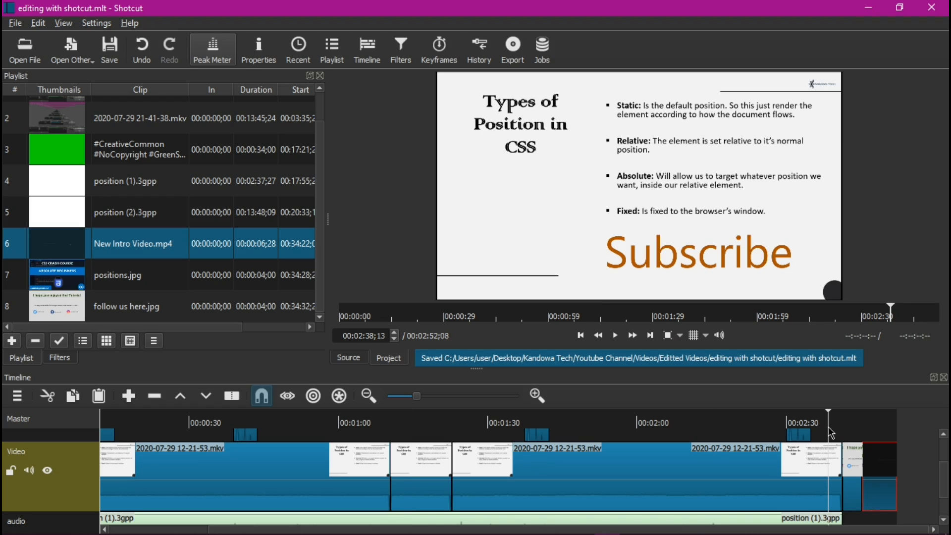
pyautogui.press('space')
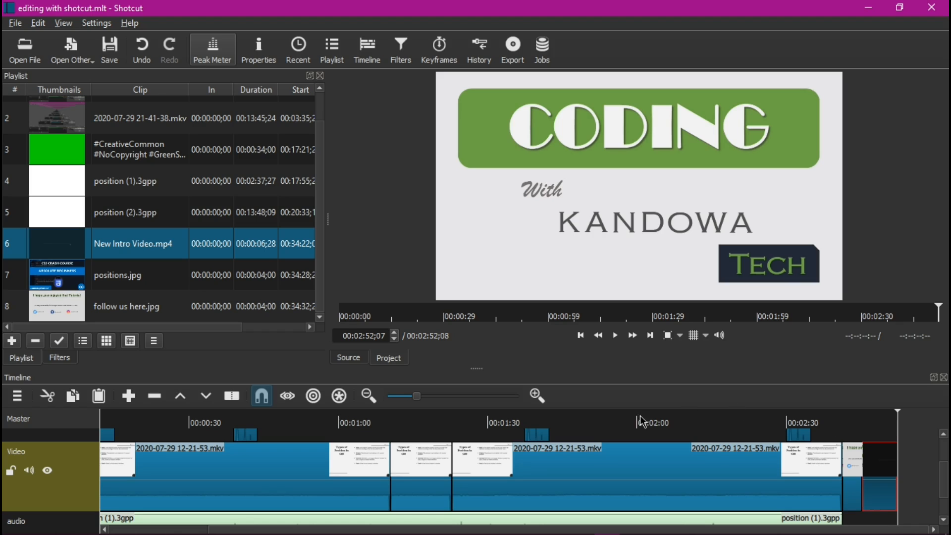
pyautogui.hotkey('ctrl', 's')
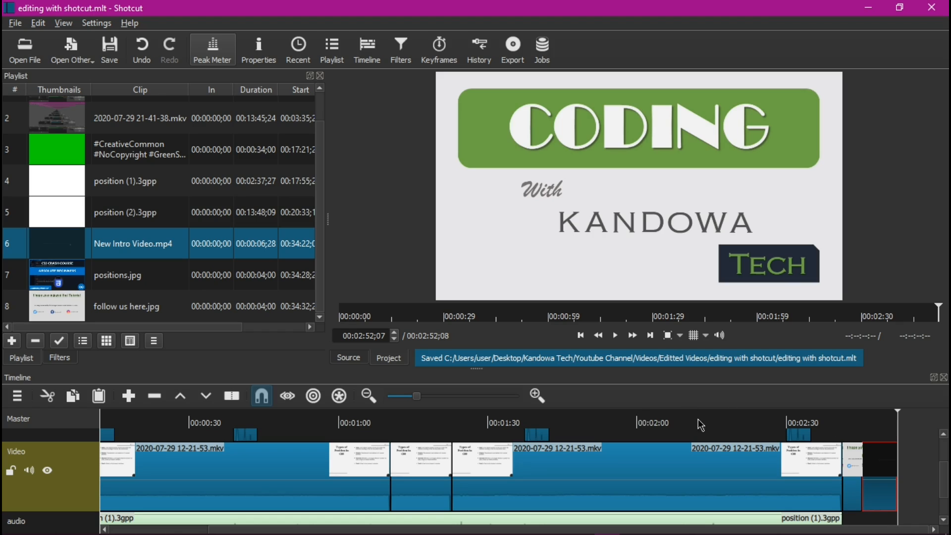
# Move the playhead to 00:02:39;12, look over the timeline tracks and save the project
pyautogui.click(854, 423)
pyautogui.click(842, 425)
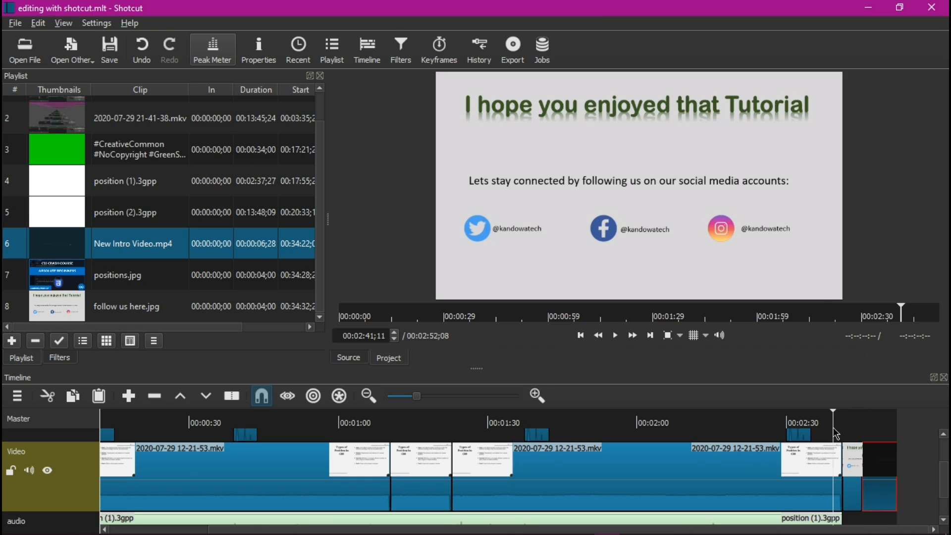
pyautogui.click(833, 429)
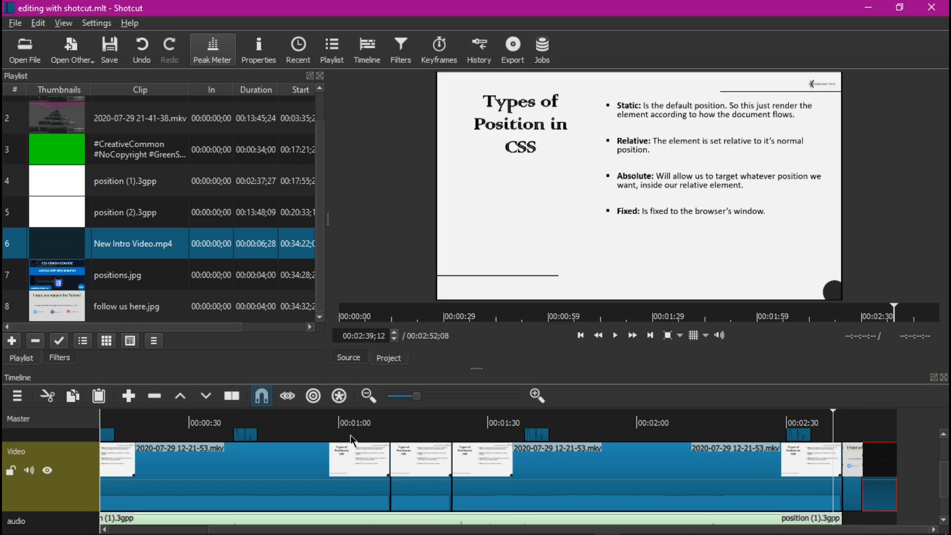
pyautogui.hotkey('ctrl', 's')
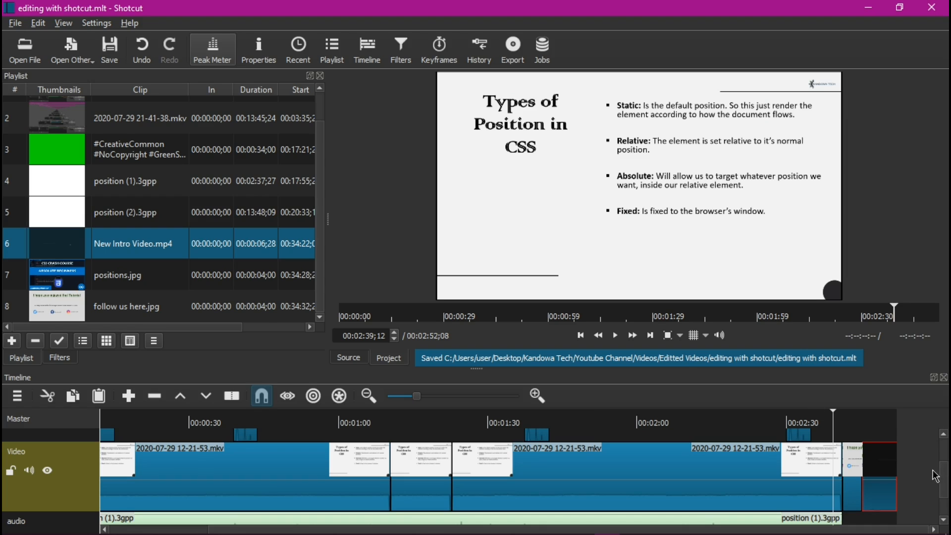
pyautogui.scroll(-2, 944, 475)
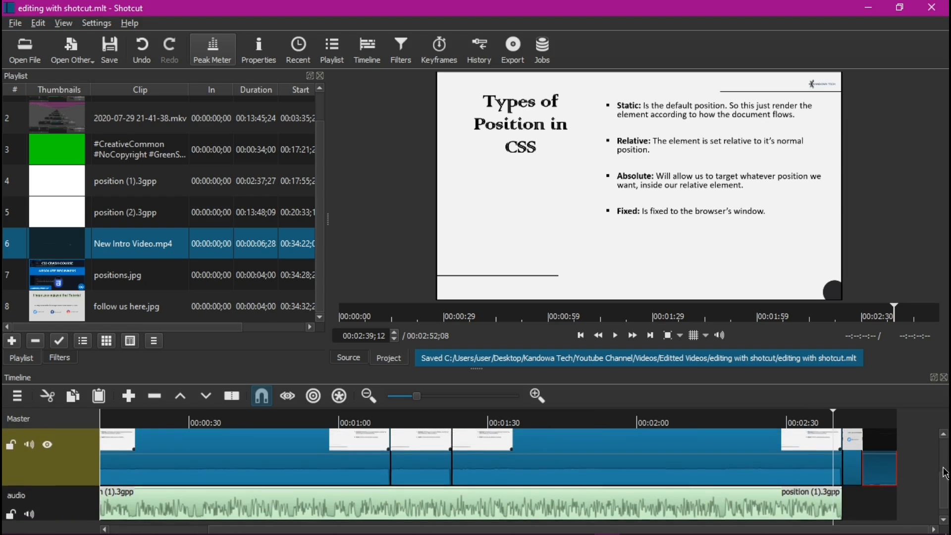
pyautogui.scroll(2, 945, 477)
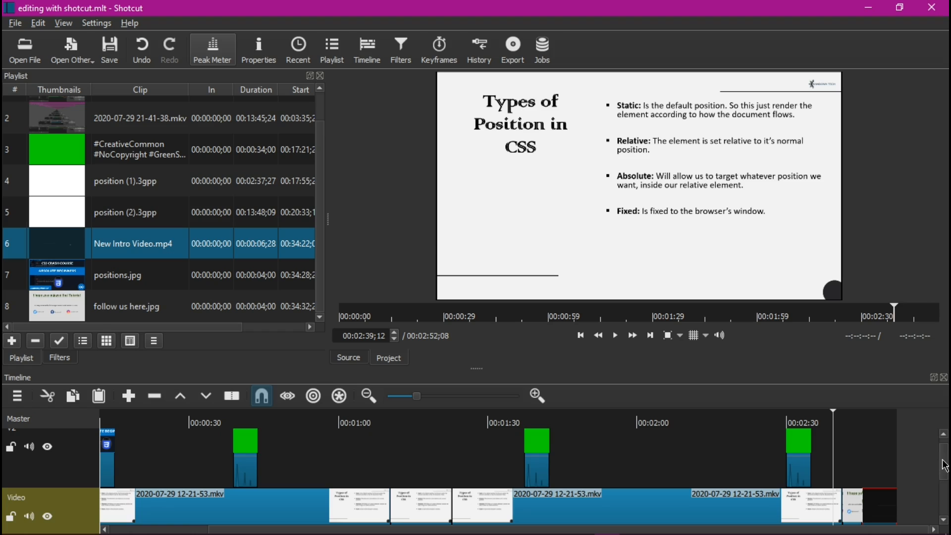
pyautogui.scroll(-2, 945, 466)
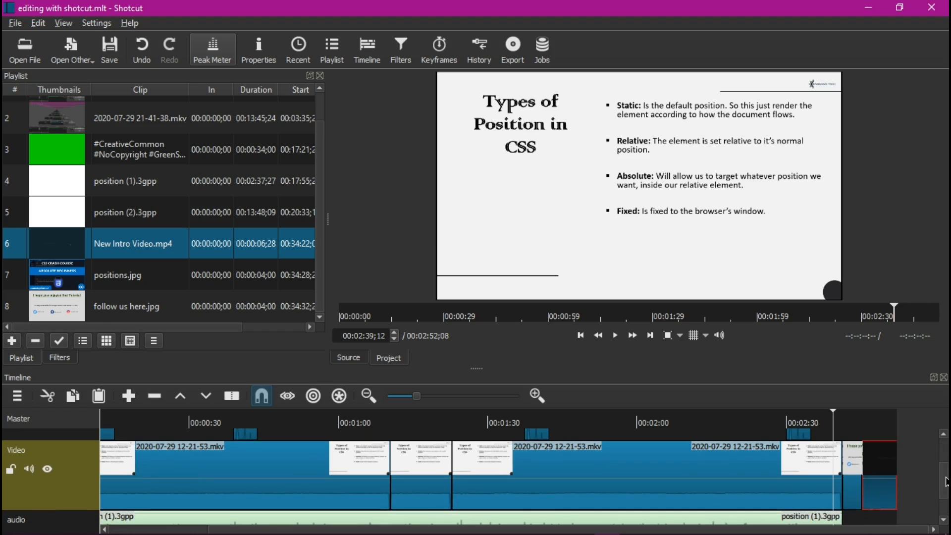
pyautogui.hotkey('ctrl', 's')
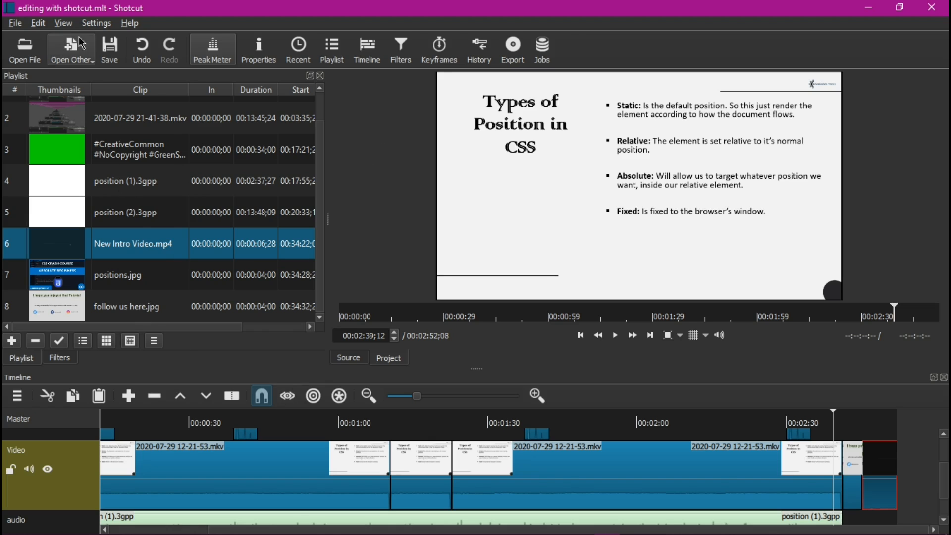
# Display the export settings and presets for the timeline
pyautogui.click(64, 26)
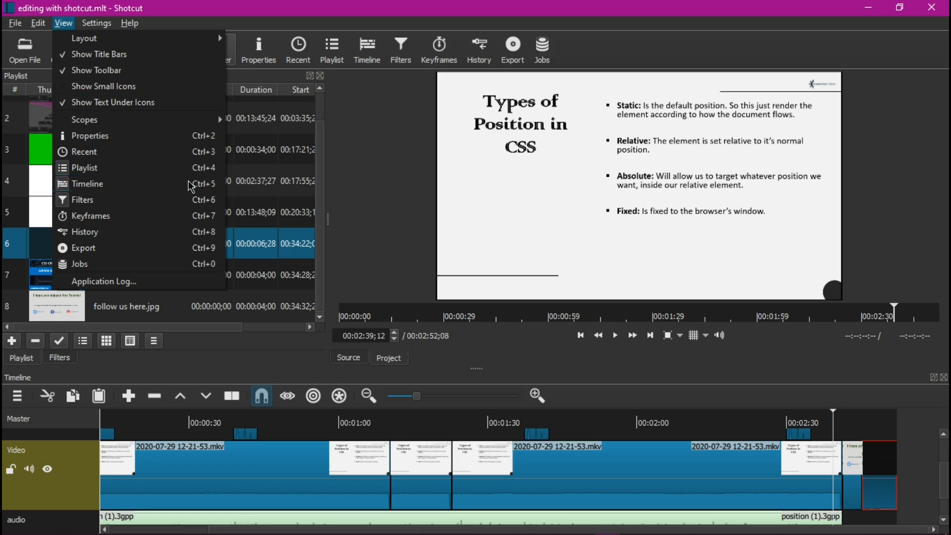
pyautogui.click(89, 249)
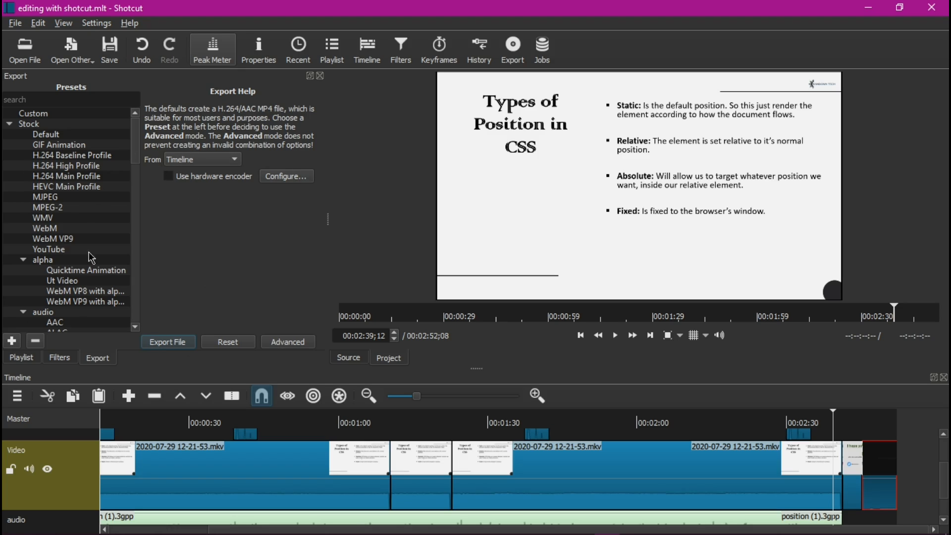
pyautogui.click(20, 359)
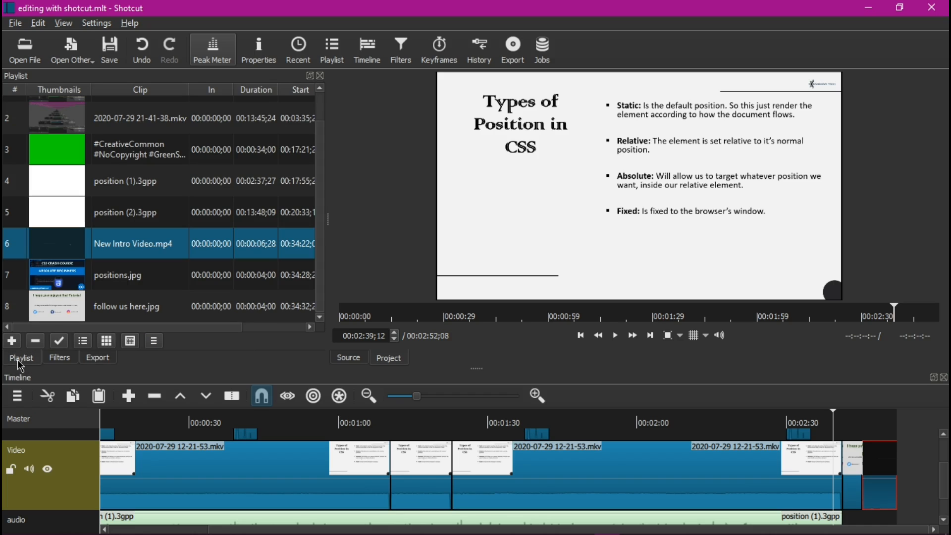
pyautogui.click(50, 359)
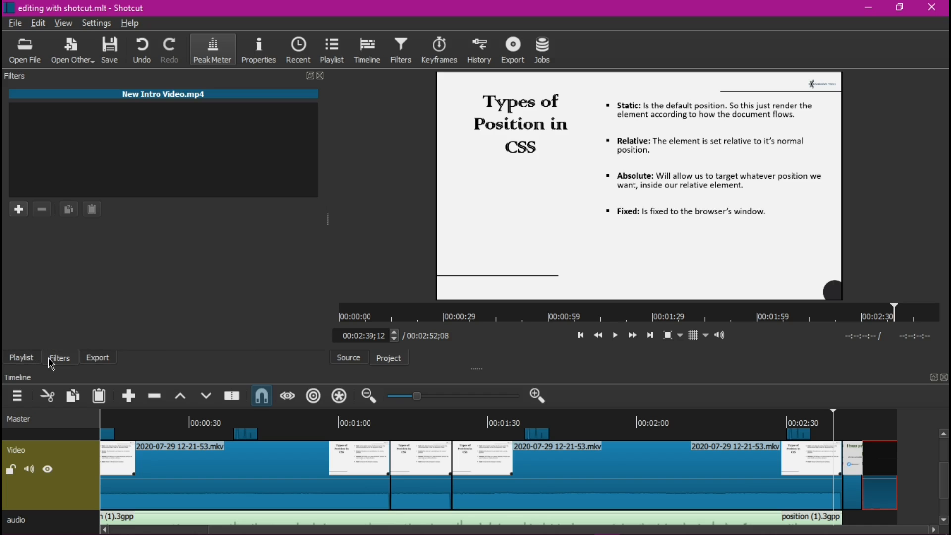
pyautogui.click(109, 361)
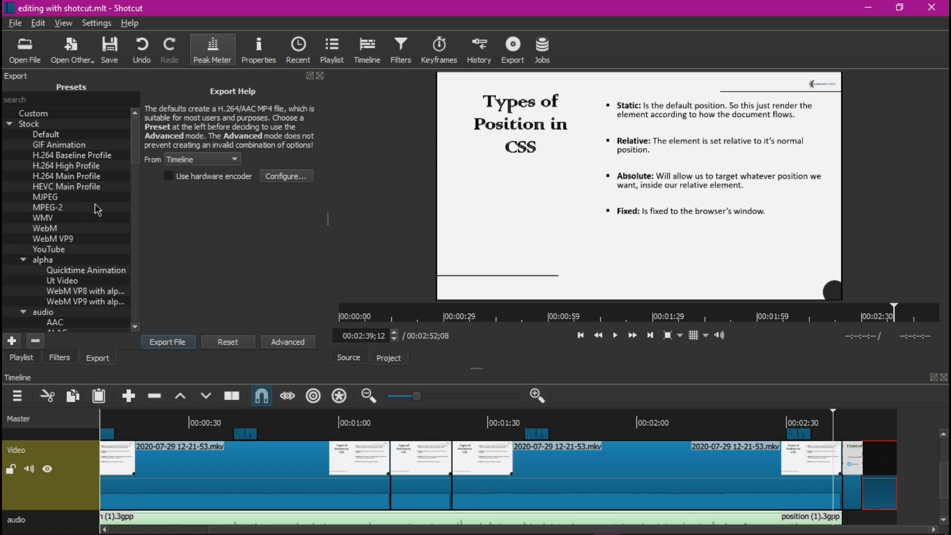
# Look through the stock export presets and choose YouTube
pyautogui.scroll(-5, 95, 208)
pyautogui.scroll(-7, 95, 208)
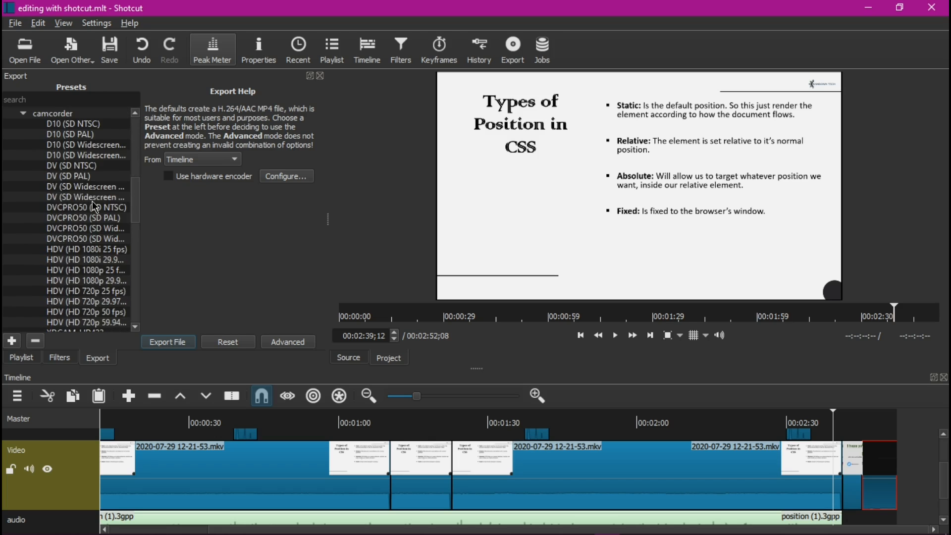
pyautogui.scroll(12, 95, 207)
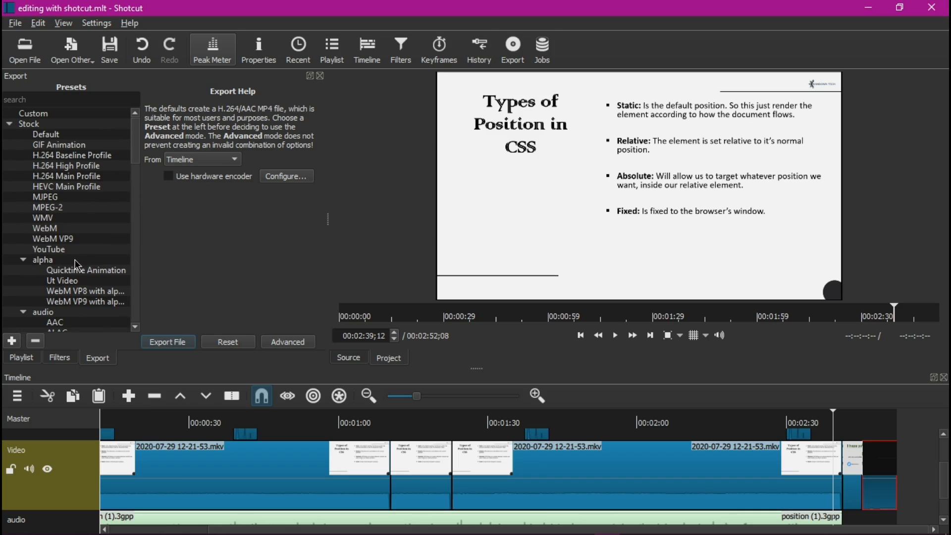
pyautogui.scroll(-4, 90, 257)
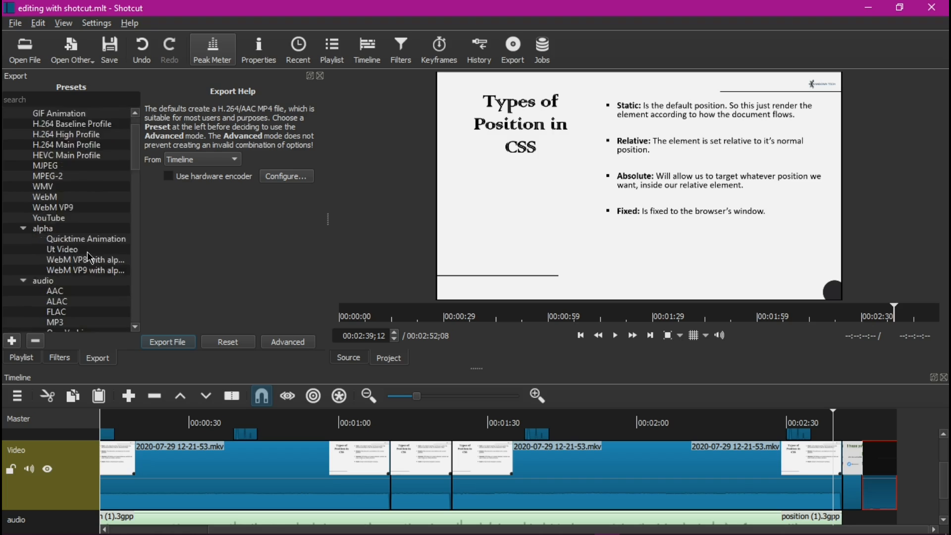
pyautogui.scroll(-8, 89, 258)
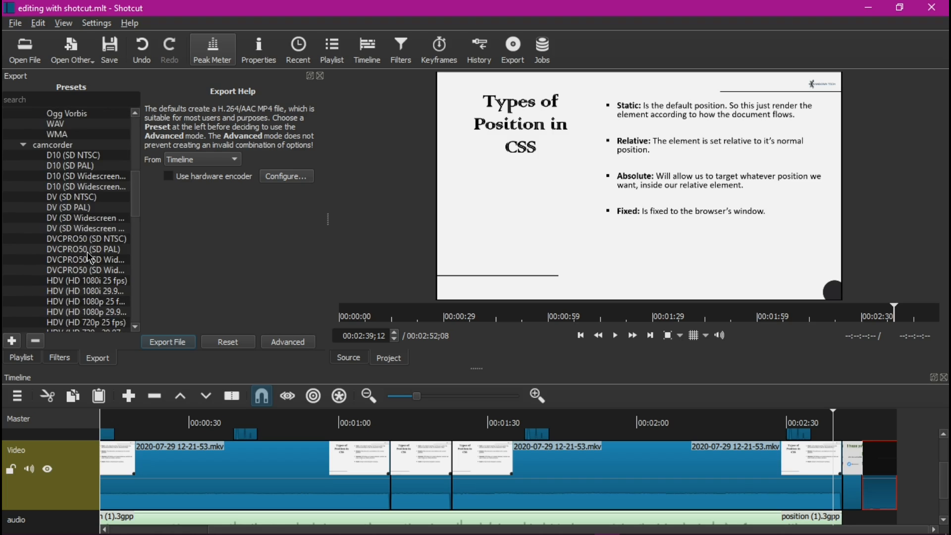
pyautogui.scroll(5, 89, 257)
pyautogui.scroll(7, 89, 257)
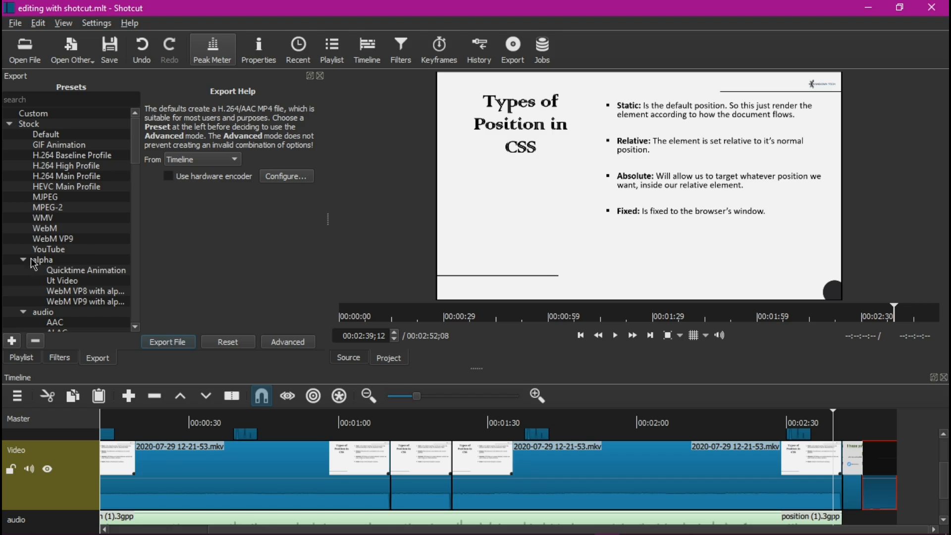
pyautogui.click(58, 252)
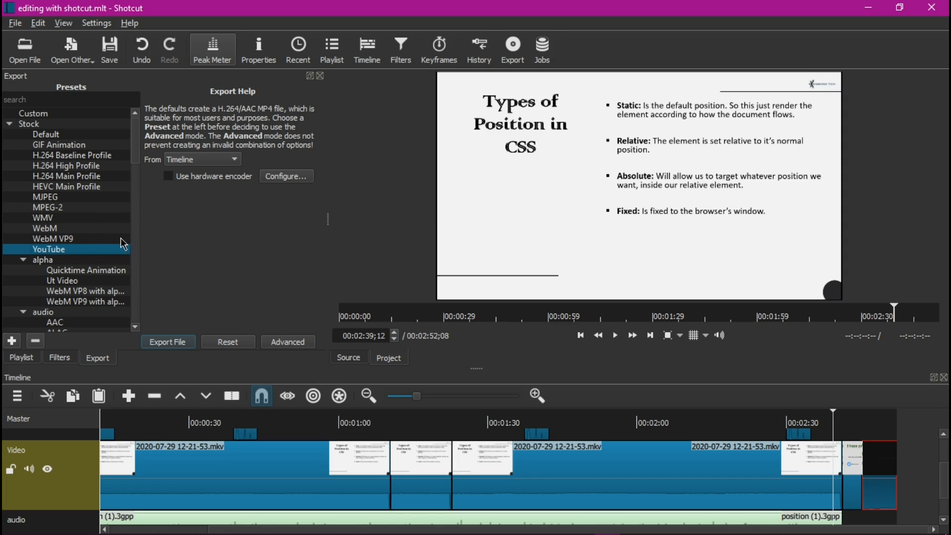
pyautogui.scroll(-4, 69, 180)
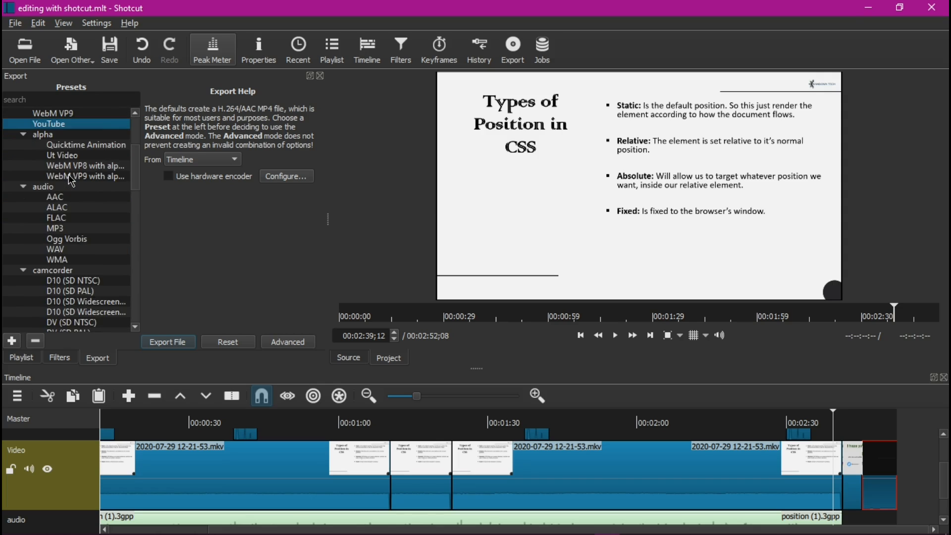
pyautogui.scroll(4, 69, 181)
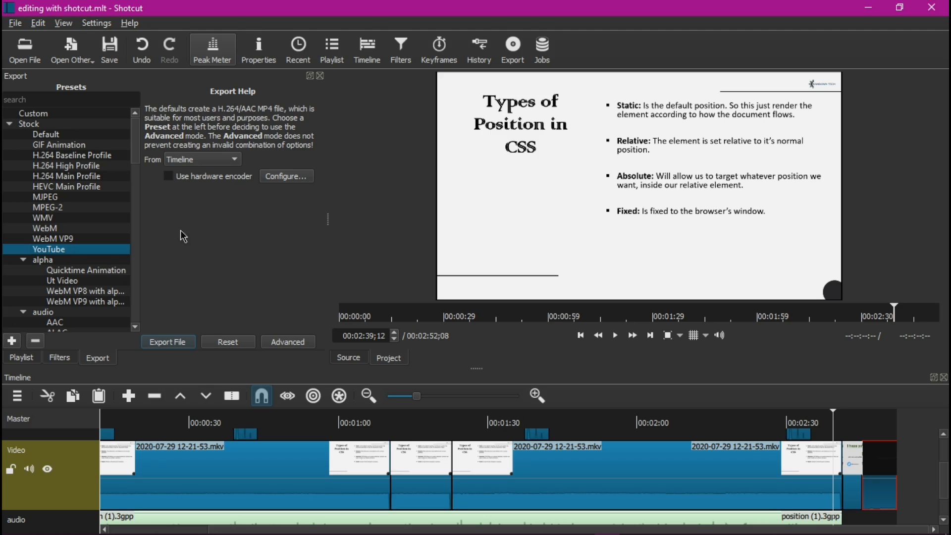
# Export the timeline as an mp4 named editing with shotcut in the Editted Videos folder, and widen the job list
pyautogui.click(170, 342)
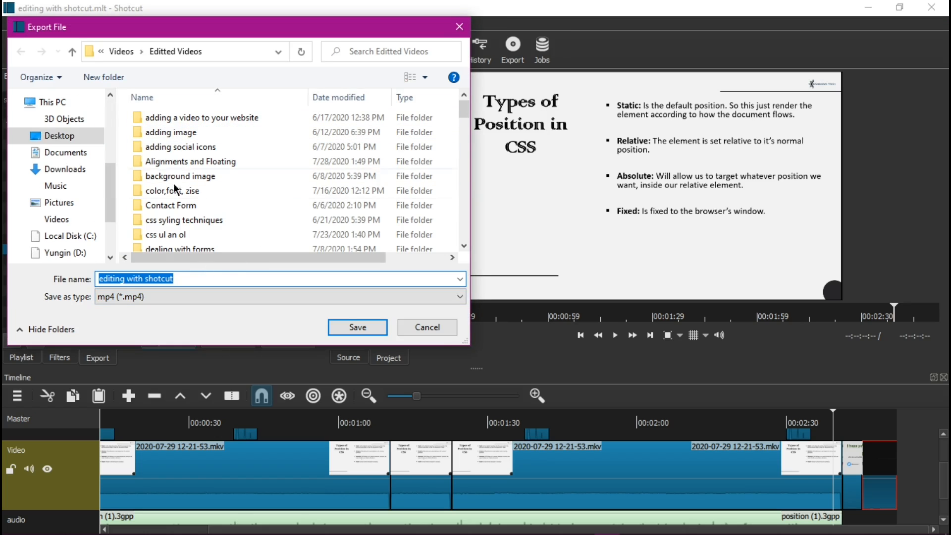
pyautogui.click(194, 277)
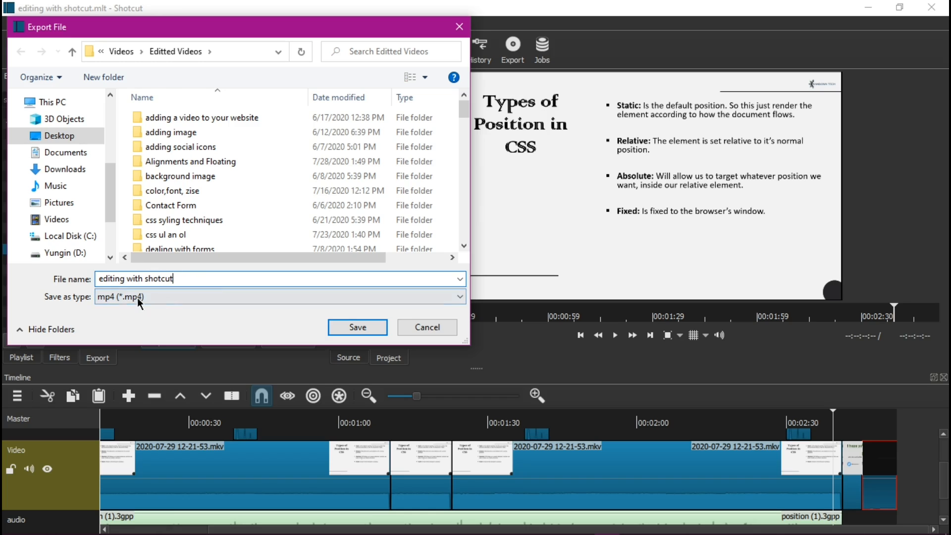
pyautogui.click(354, 327)
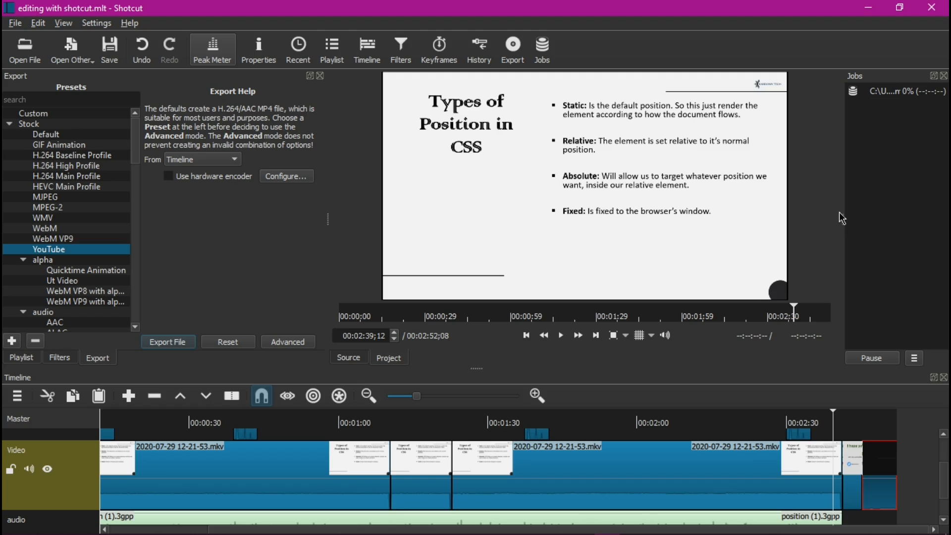
pyautogui.moveTo(818, 214); pyautogui.dragTo(713, 203)
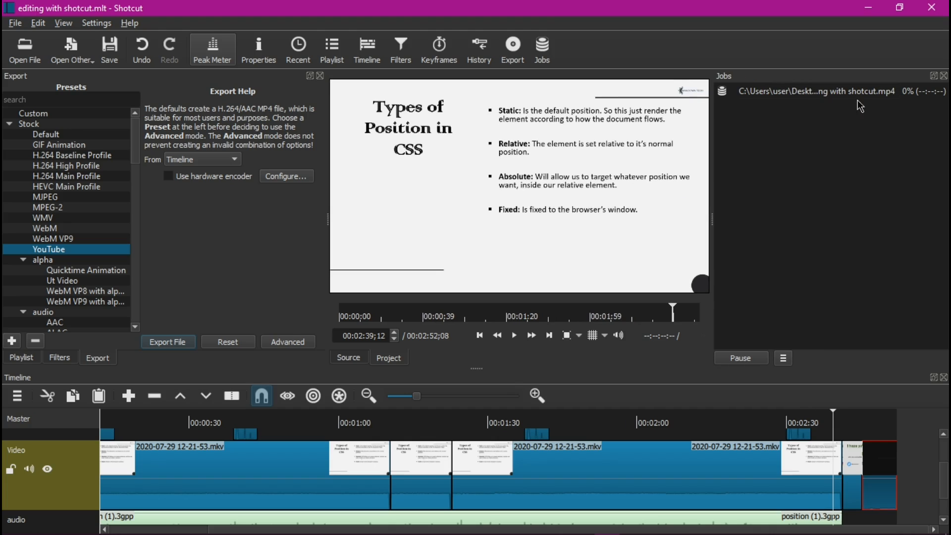